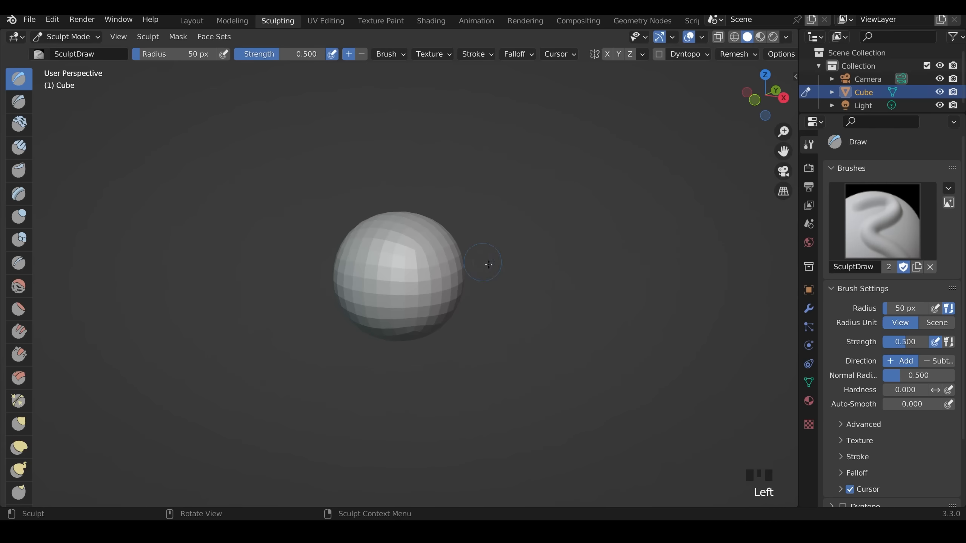
- Choose the Grab brush, enlarge its radius to 241 px and pull the underside of the form down to start a neck
left_click_drag(32, 266, 91, 266)
mouse_move(396, 277)
middle_mouse_down("ctrl")
mouse_move(395, 247)
mouse_move(373, 324)
mouse_move(567, 362)
mouse_move(522, 316)
mouse_move(392, 316)
middle_mouse_up("ctrl")
left_click(48, 423)
key("f")
left_click(477, 316)
mouse_move(441, 312)
left_mouse_down()
mouse_move(483, 382)
mouse_move(414, 404)
left_mouse_up()
- Remesh the head and use Grab at a 177 px radius to stretch the neck further down
key("ctrl+r")
key("f")
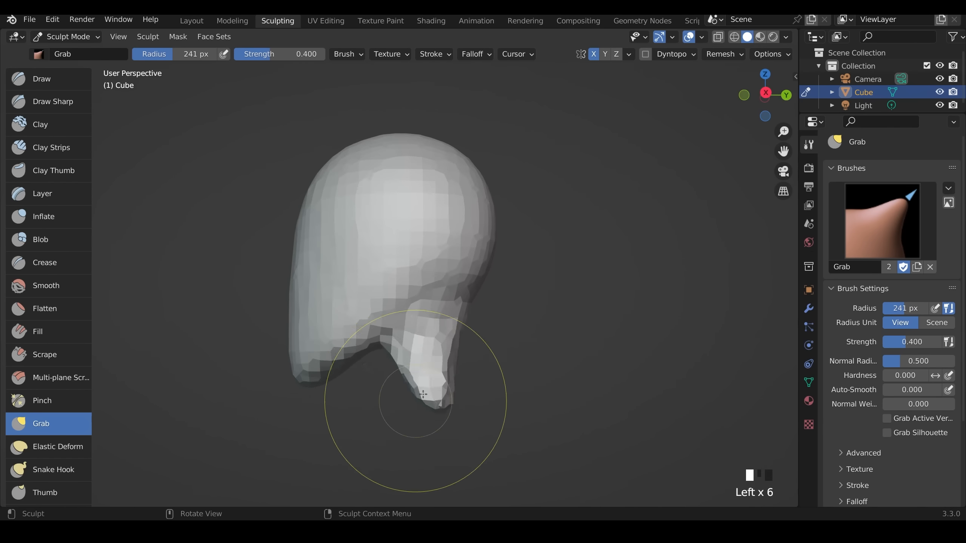
key("f")
mouse_move(414, 403)
middle_mouse_down()
mouse_move(475, 396)
mouse_move(380, 362)
mouse_move(437, 365)
middle_mouse_up()
left_click_drag(426, 377, 394, 440)
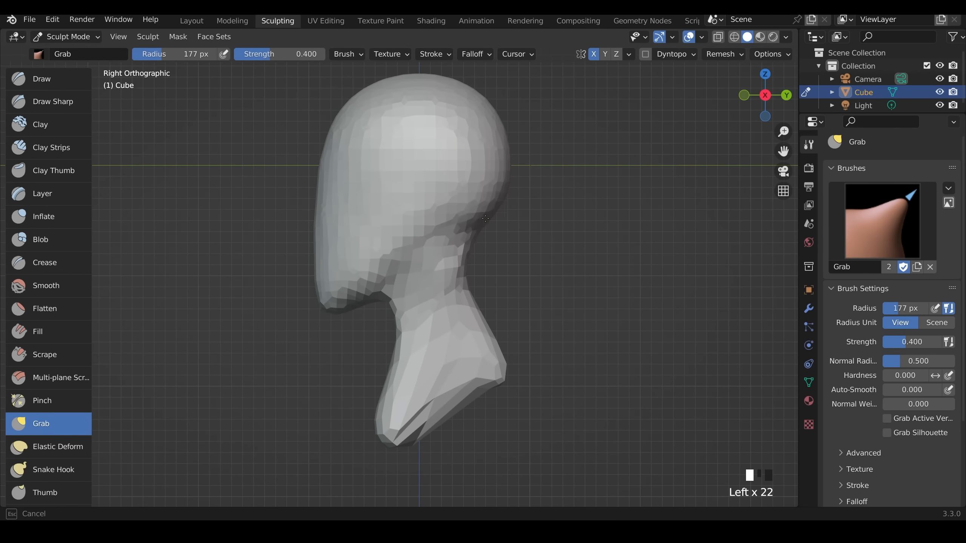
- From the right side view, pull in the nape and shape the brow and neck with Grab at a 173 px radius
left_click_drag(479, 243, 457, 259)
key("f")
left_click(428, 259)
left_click_drag(319, 164, 331, 167)
key("f")
left_click(359, 167)
mouse_move(444, 228)
left_mouse_down()
mouse_move(434, 235)
mouse_move(445, 276)
left_mouse_up()
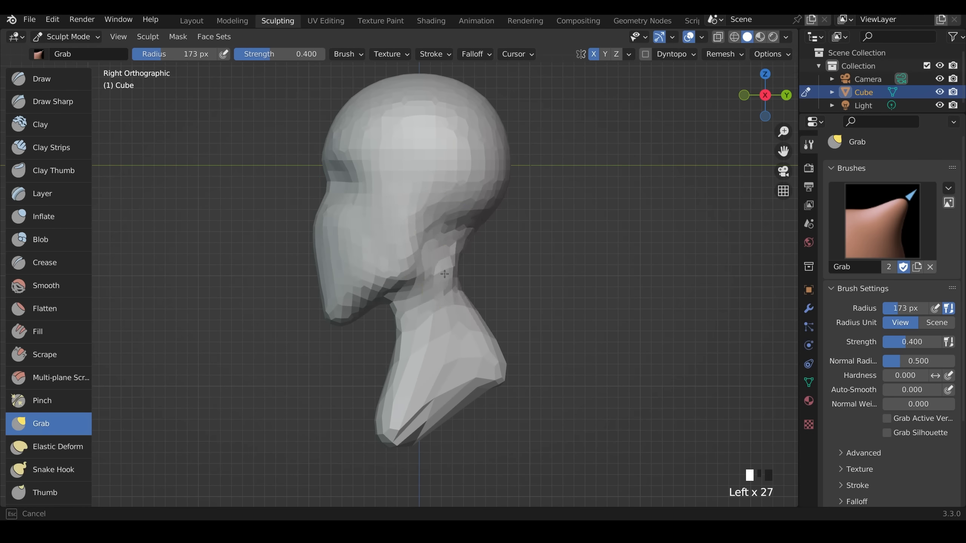
- Enlarge the Grab radius to 242 px, remesh the model and smooth the base of the neck into the shoulders
key("f")
left_click(560, 306)
mouse_move(444, 277)
middle_mouse_down()
mouse_move(540, 306)
mouse_move(456, 388)
mouse_move(475, 392)
middle_mouse_up()
key("ctrl+r")
left_click_drag(476, 392, 488, 400, "shift")
key("f")
middle_click_drag(488, 401, 335, 396)
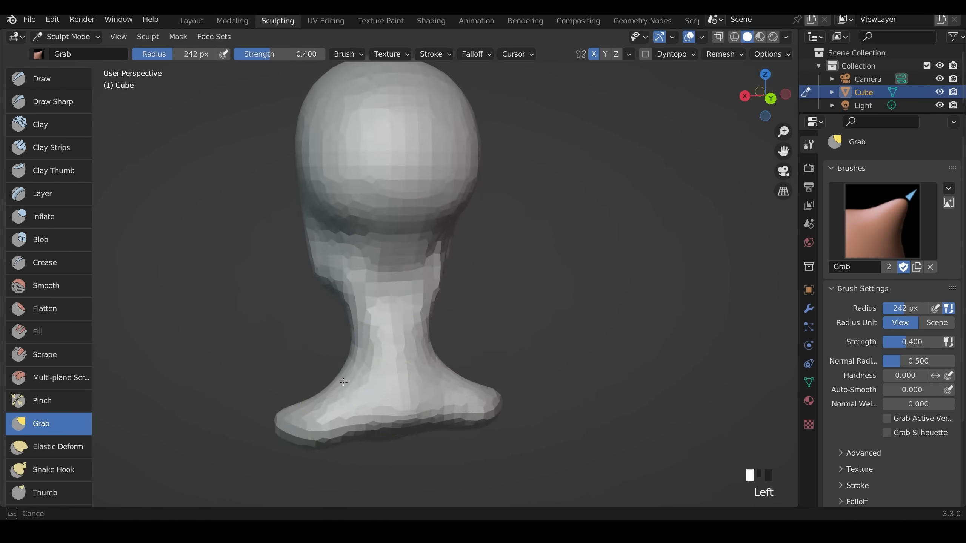
- Refine the neck and the side of the head with small Grab strokes
middle_click_drag(494, 342, 324, 342)
left_click_drag(414, 334, 415, 325)
scroll(286, 237, "up", 3)
mouse_move(415, 326)
middle_mouse_down()
mouse_move(287, 237)
mouse_move(266, 235)
middle_mouse_up()
left_click_drag(289, 228, 261, 208)
mouse_move(261, 208)
middle_mouse_down("ctrl")
mouse_move(487, 227)
mouse_move(540, 265)
mouse_move(638, 265)
mouse_move(464, 272)
mouse_move(442, 152)
middle_mouse_up("ctrl")
scroll(48, 285, "down", 5)
- Choose the Move tool, clear the ear mask and reshape the ear with the Grab brush at a 123 px radius
left_click(47, 433)
key("alt+m")
key("g")
key("f")
left_click_drag(442, 152, 442, 123)
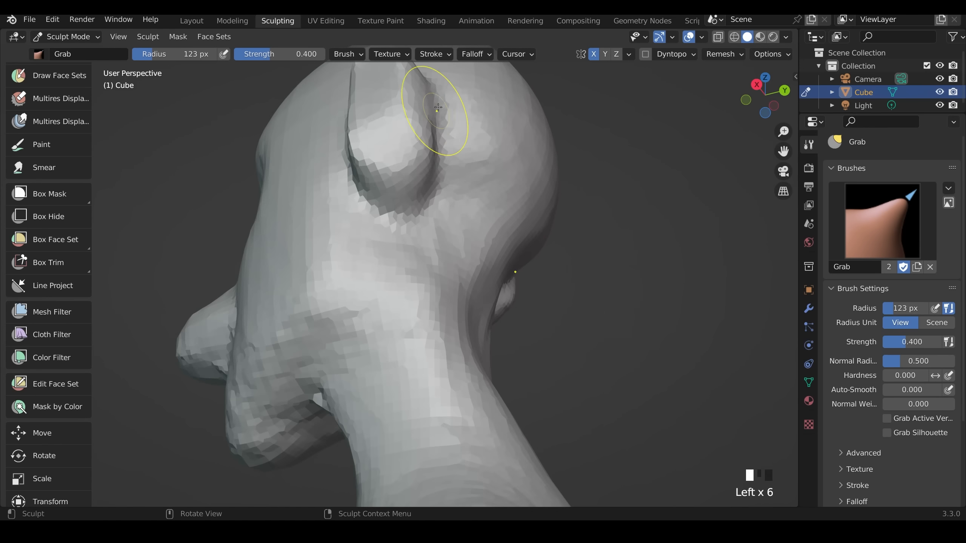
- Widen the back of the ear and pull the earlobe into shape with Grab
middle_click_drag(442, 123, 513, 251)
left_click_drag(513, 251, 532, 251)
mouse_move(284, 319)
middle_mouse_down()
mouse_move(539, 261)
mouse_move(475, 228)
middle_mouse_up()
left_click_drag(475, 228, 508, 222)
left_click_drag(456, 308, 440, 317)
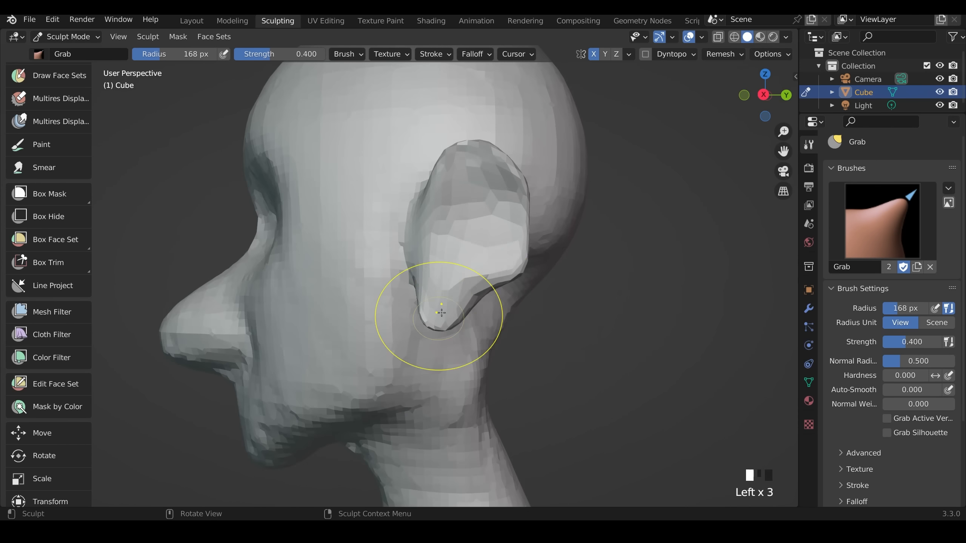
- Adjust the ear and the side of the head with Grab strokes from several angles
middle_click_drag(440, 317, 537, 261)
scroll(537, 261, "down", 4)
mouse_move(342, 289)
middle_mouse_down()
mouse_move(456, 325)
mouse_move(412, 320)
middle_mouse_up()
key("f")
left_click(498, 325)
middle_click_drag(412, 319, 411, 259, "ctrl")
left_click_drag(412, 259, 394, 263)
key("f")
mouse_move(468, 232)
middle_mouse_down("shift")
mouse_move(495, 265)
mouse_move(437, 259)
middle_mouse_up("shift")
left_click_drag(532, 259, 545, 258)
- Reshape the upper head with Grab and enlarge the brush radius to 332 px for the right side view
scroll(545, 258, "down", 4)
mouse_move(544, 257)
middle_mouse_down()
mouse_move(429, 237)
mouse_move(532, 343)
middle_mouse_up()
mouse_move(532, 342)
middle_mouse_down("shift")
mouse_move(513, 288)
mouse_move(545, 293)
middle_mouse_up("shift")
middle_click_drag(545, 293, 545, 380, "shift")
scroll(545, 304, "up", 4)
left_click_drag(571, 220, 578, 203)
key("f")
left_click(618, 203)
key("KP_3")
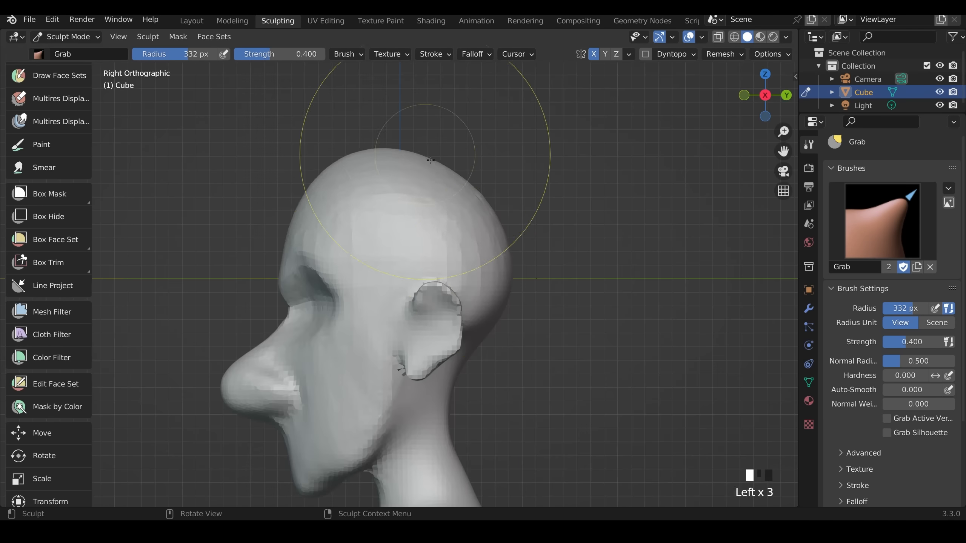
- Refine the lower face and throat profile with Grab, reducing the brush radius to 143 px
mouse_move(425, 155)
middle_mouse_down()
mouse_move(511, 192)
mouse_move(494, 244)
middle_mouse_up()
middle_click_drag(494, 243, 480, 289, "shift")
scroll(480, 289, "up", 4)
left_click_drag(488, 361, 480, 361)
middle_click_drag(480, 361, 429, 358)
middle_click_drag(509, 358, 517, 295, "shift")
key("KP_3")
key("f")
left_click(464, 295)
left_click_drag(434, 399, 422, 387)
- Shape the front of the neck below the jaw with Grab strokes
middle_click_drag(422, 386, 532, 343)
left_click_drag(539, 323, 549, 337)
middle_click_drag(548, 337, 610, 334)
key("f")
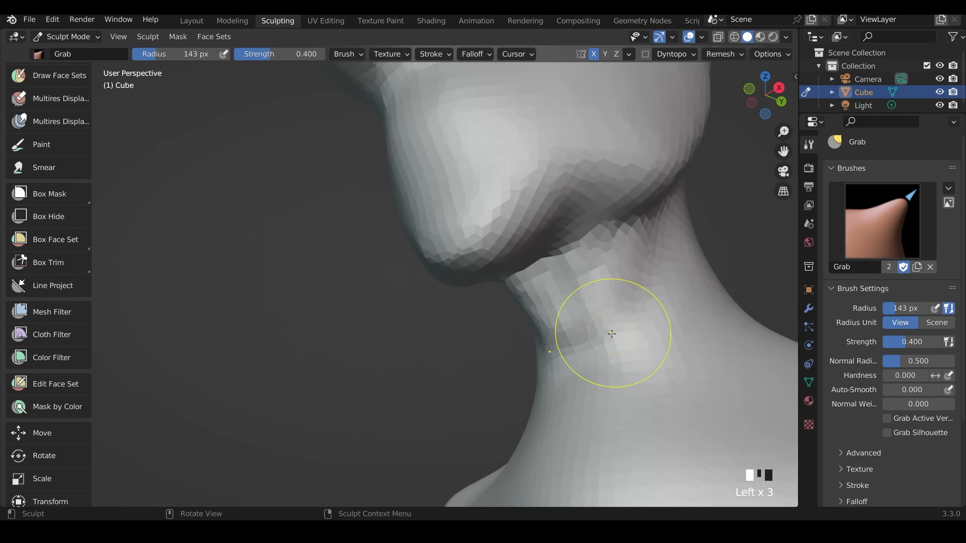
middle_click_drag(551, 388, 563, 312, "shift")
left_click_drag(552, 301, 561, 319)
key("f")
mouse_move(576, 331)
middle_mouse_down()
mouse_move(627, 326)
mouse_move(548, 403)
middle_mouse_up()
mouse_move(547, 403)
middle_mouse_down("ctrl")
mouse_move(544, 370)
mouse_move(521, 366)
mouse_move(530, 375)
mouse_move(622, 343)
middle_mouse_up("ctrl")
key("f")
left_click(541, 366)
- Switch to Object Mode, place the 3D cursor at the eye socket and turn on its overlay
middle_click_drag(622, 114, 601, 210, "shift")
key("ctrl+Tab")
left_click(601, 210)
right_click(511, 227, "shift")
left_click(701, 37)
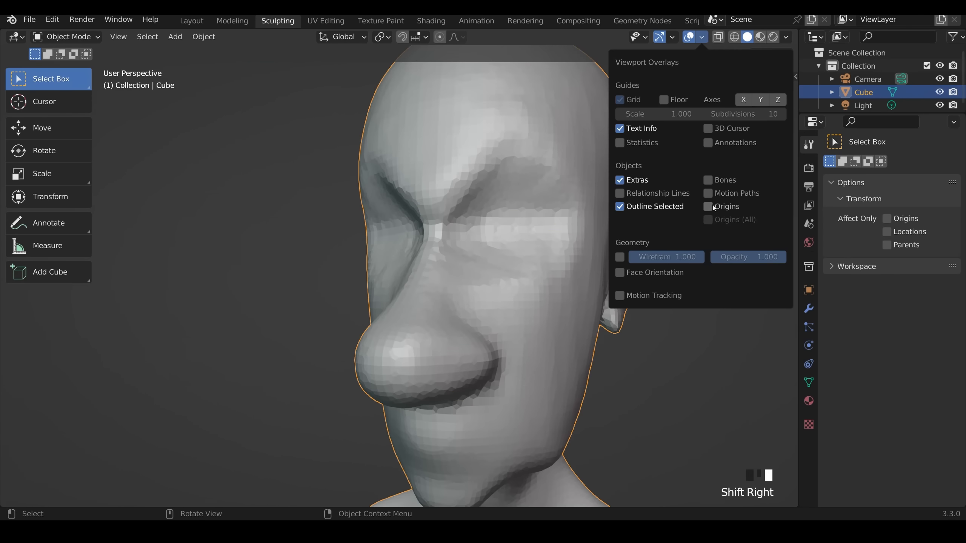
left_click(709, 128)
- Add a sphere at the 3D cursor, rotate it 90° about X and scale it down to eyeball size
key("shift+a")
left_click(567, 267)
key("r")
key("x")
key("9")
key("0")
key("Return")
key("s")
left_click(548, 231)
key("KP_1")
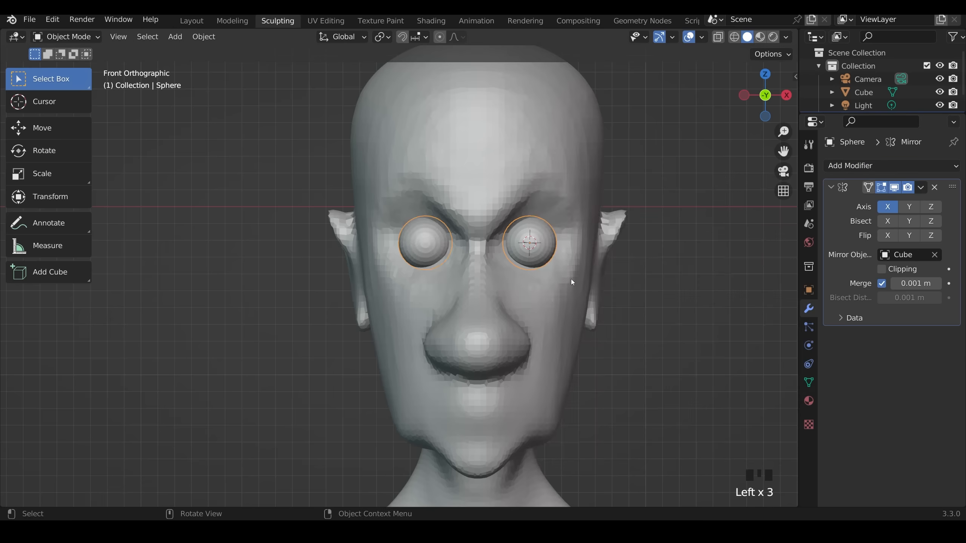
middle_click_drag(570, 279, 479, 302)
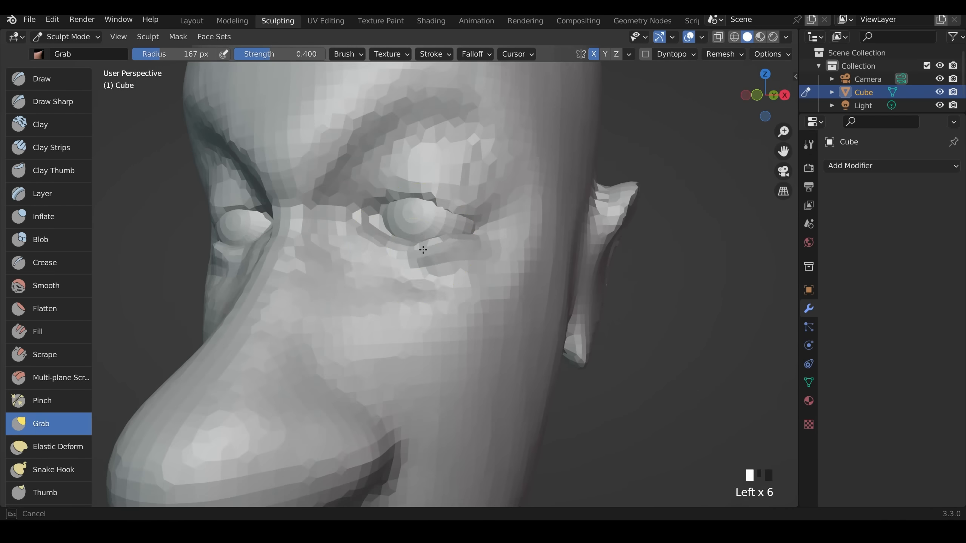
middle_click_drag(418, 266, 373, 311, "shift")
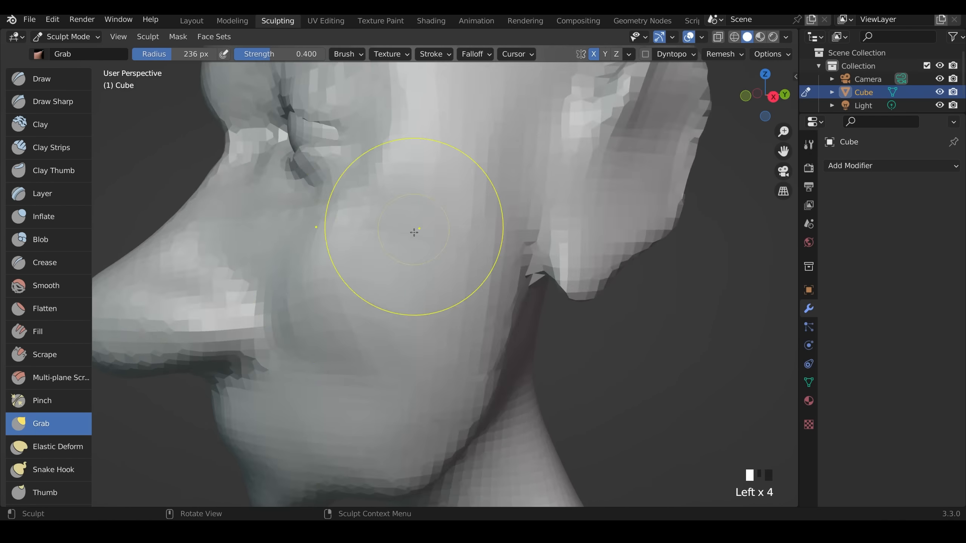
middle_click_drag(405, 229, 419, 312)
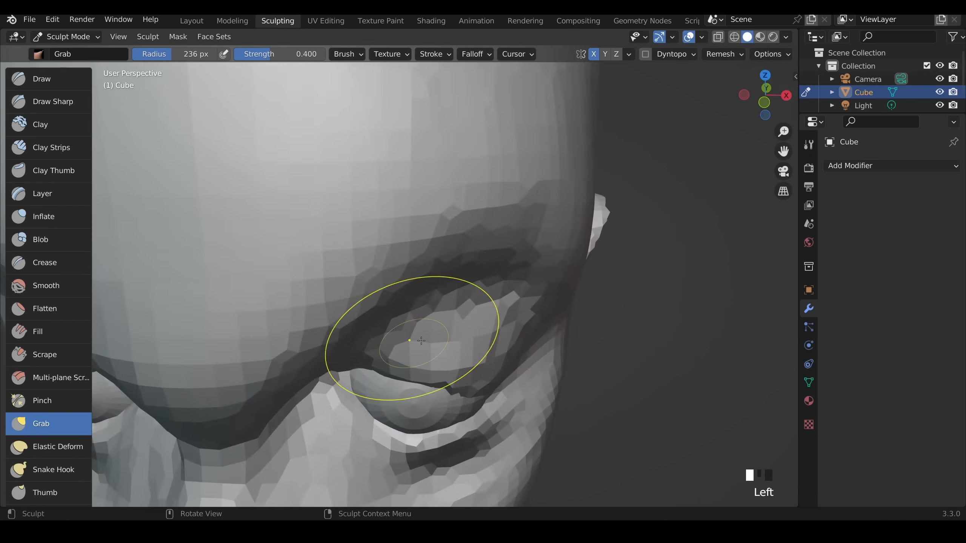
middle_click_drag(421, 340, 343, 358)
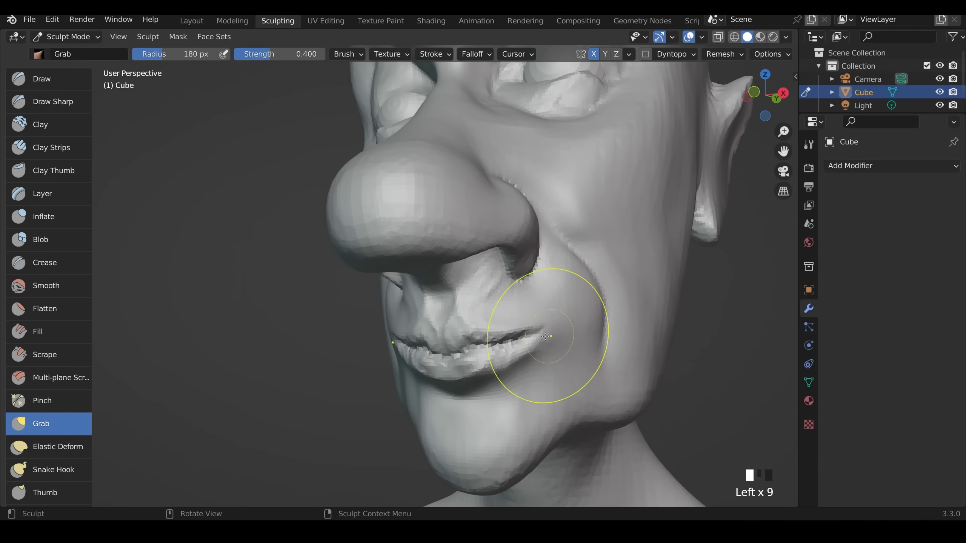
mouse_move(528, 356)
middle_mouse_down()
mouse_move(545, 332)
mouse_move(302, 324)
mouse_move(582, 319)
mouse_move(565, 320)
middle_mouse_up()
mouse_move(517, 216)
middle_mouse_down()
mouse_move(515, 241)
mouse_move(418, 229)
middle_mouse_up()
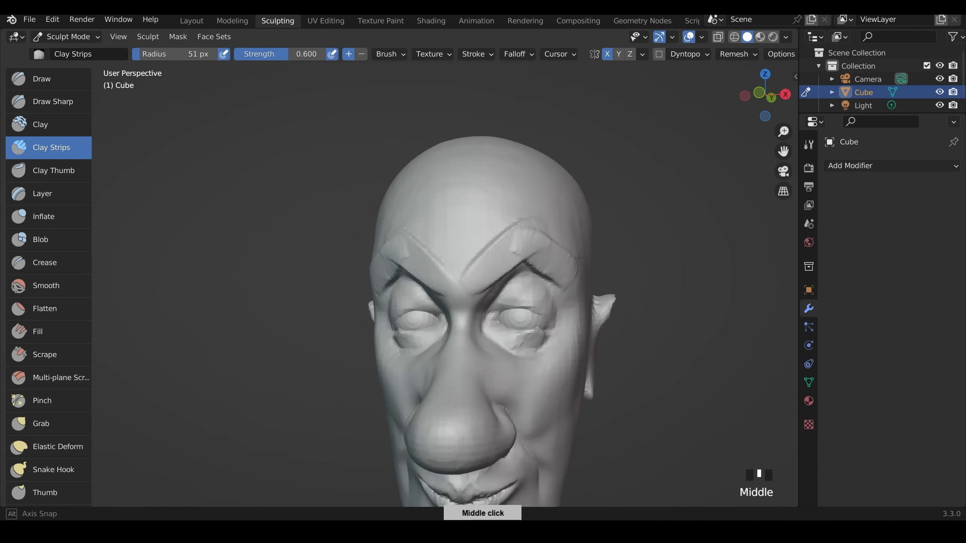
- Smooth the forehead and carve into the area below the brow
left_click_drag(431, 184, 414, 166, "shift")
middle_click_drag(414, 228, 495, 244)
left_click_drag(495, 274, 485, 286, "ctrl")
middle_click_drag(496, 291, 537, 267)
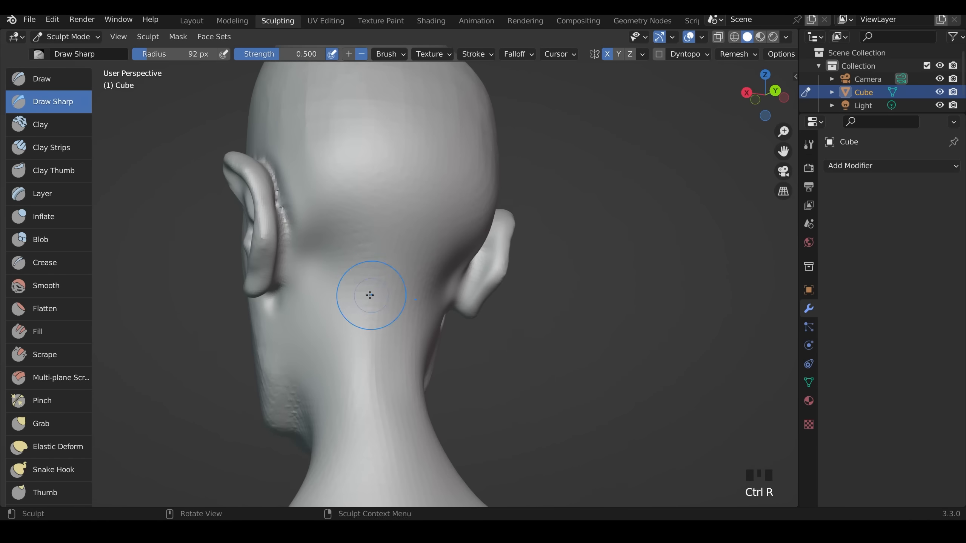
middle_click_drag(371, 291, 568, 339, "ctrl")
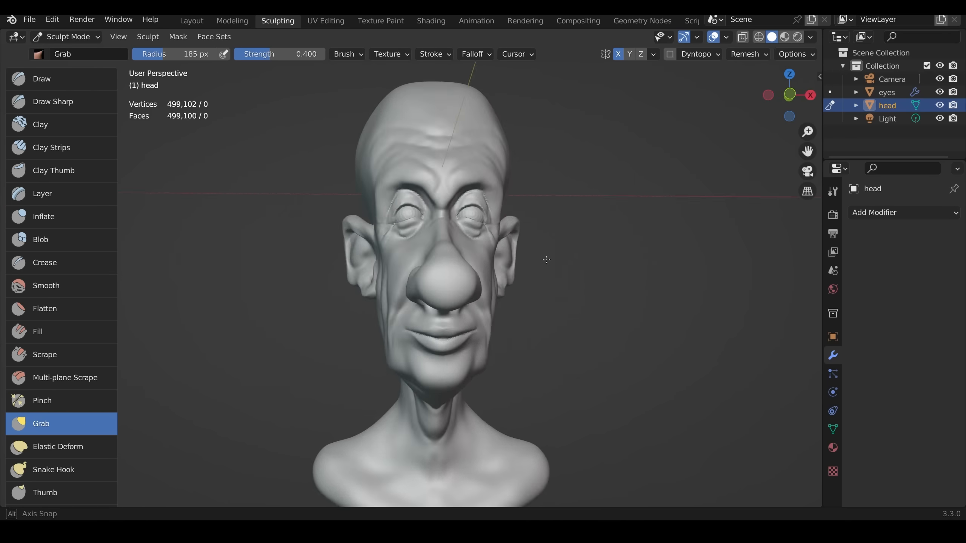
- Retopologize the head with Quad Remesher using a quad count of 20000 and X symmetry
mouse_move(535, 269)
middle_mouse_down()
mouse_move(647, 270)
mouse_move(458, 273)
mouse_move(658, 256)
middle_mouse_up()
key("n")
left_click(755, 96)
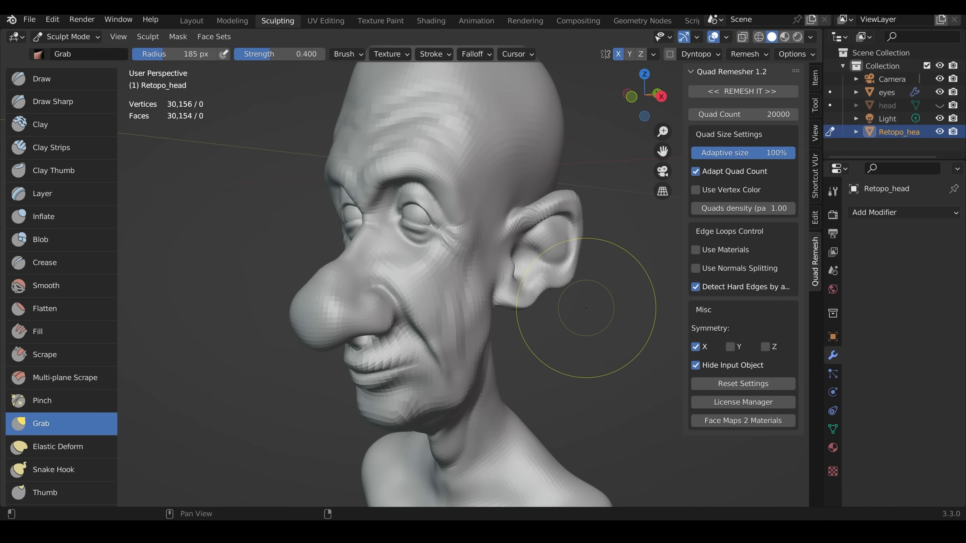
- Examine the remeshed head's topology in Edit Mode by selecting edge and face loops around the neck and face
key("Tab")
middle_click_drag(586, 308, 392, 329)
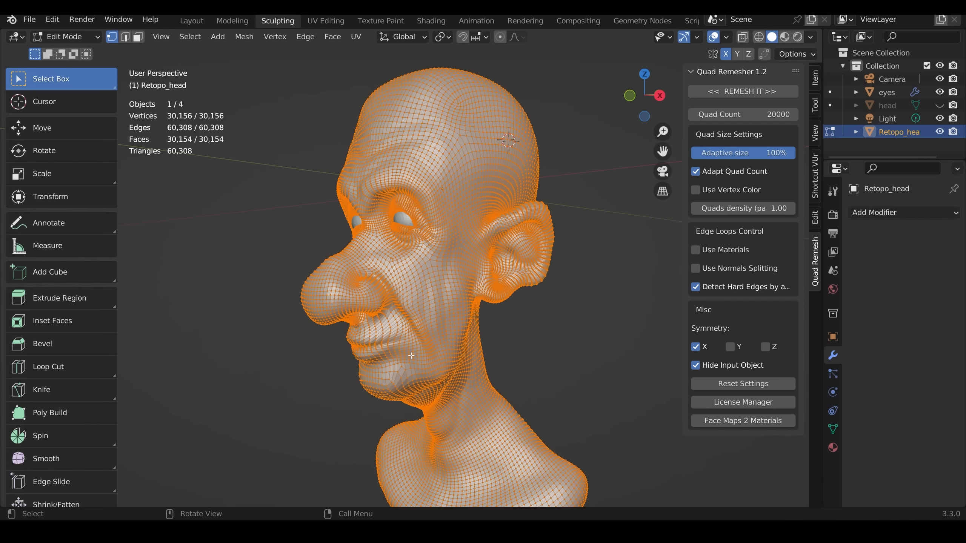
left_click(474, 405, "alt")
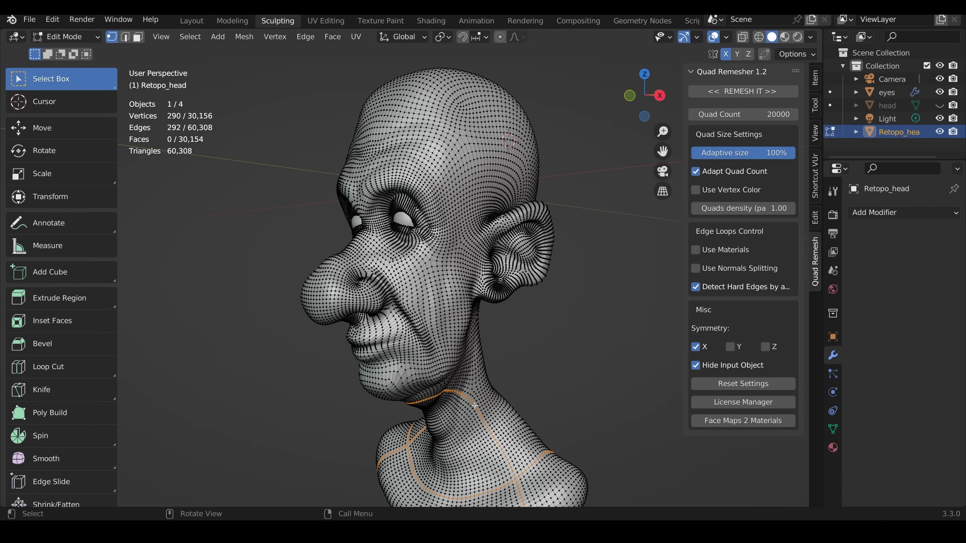
key("3")
left_click(474, 405, "alt")
middle_click_drag(474, 405, 464, 335)
left_click(448, 296, "alt+shift")
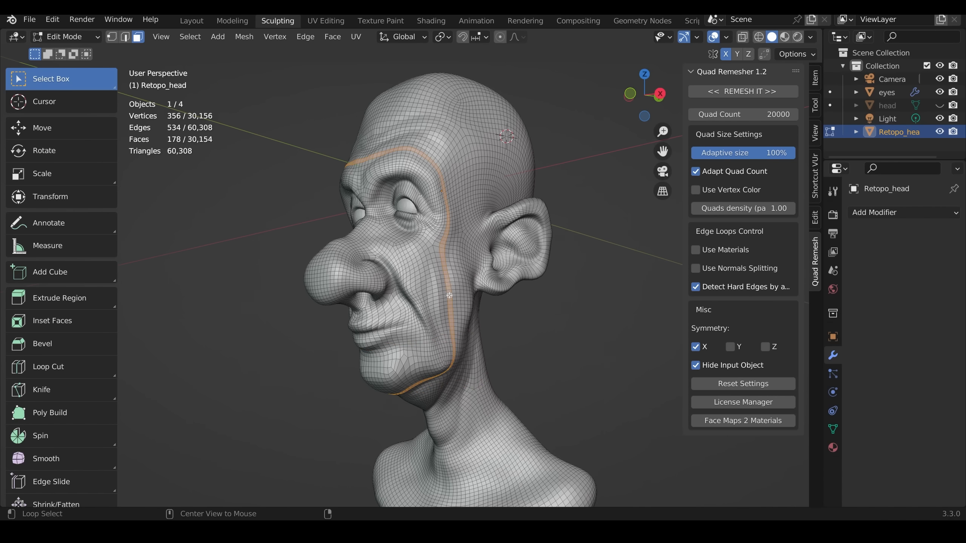
- Check the face loops across the skull, brow and centre of the face, and return to Sculpt Mode
left_click(479, 160, "alt")
left_click(506, 134, "alt")
middle_click_drag(504, 142, 536, 171)
left_click(442, 161, "alt")
left_click(415, 251, "alt")
middle_click_drag(433, 270, 380, 260)
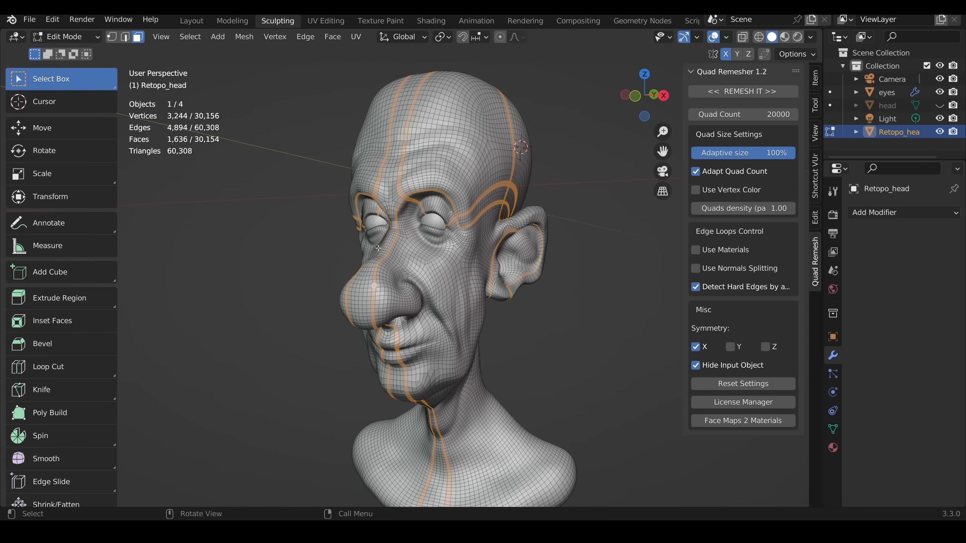
middle_click_drag(423, 166, 474, 327)
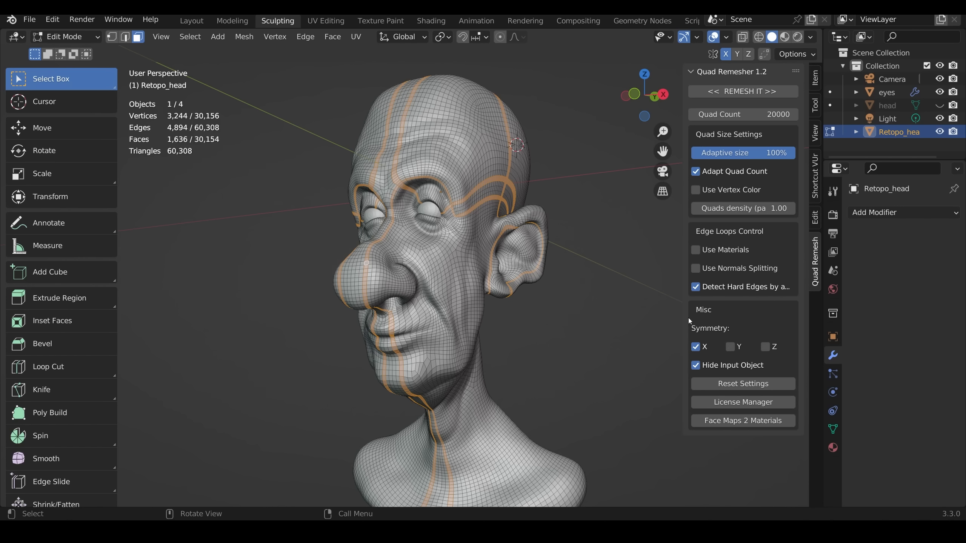
key("Tab")
- Add a Multiresolution modifier to Retopo_head and subdivide it three times
left_click(875, 214)
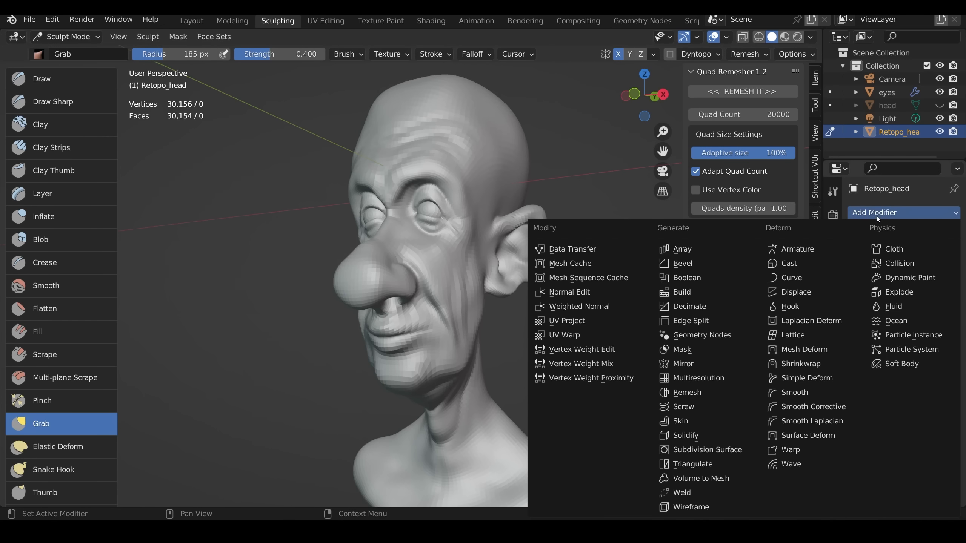
left_click(736, 377)
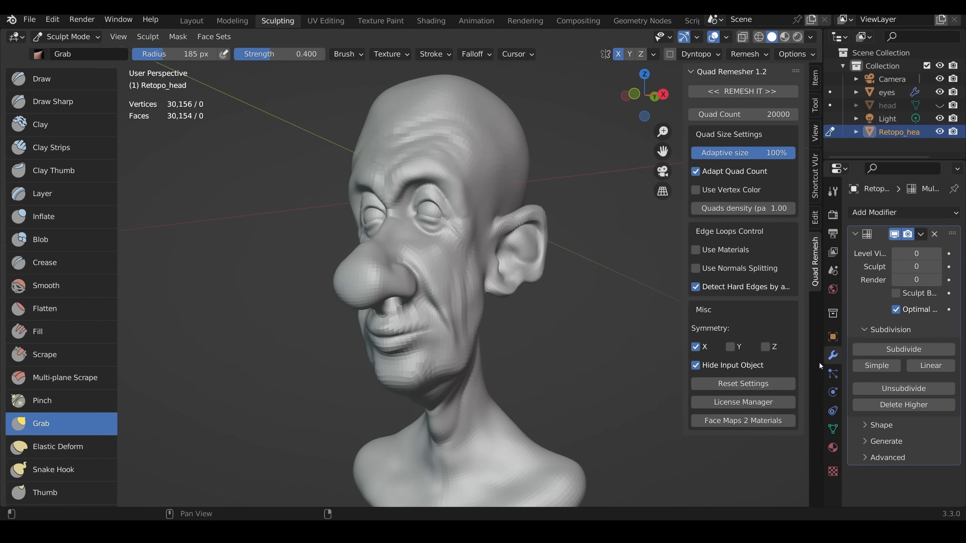
left_click(876, 350)
left_click(876, 351)
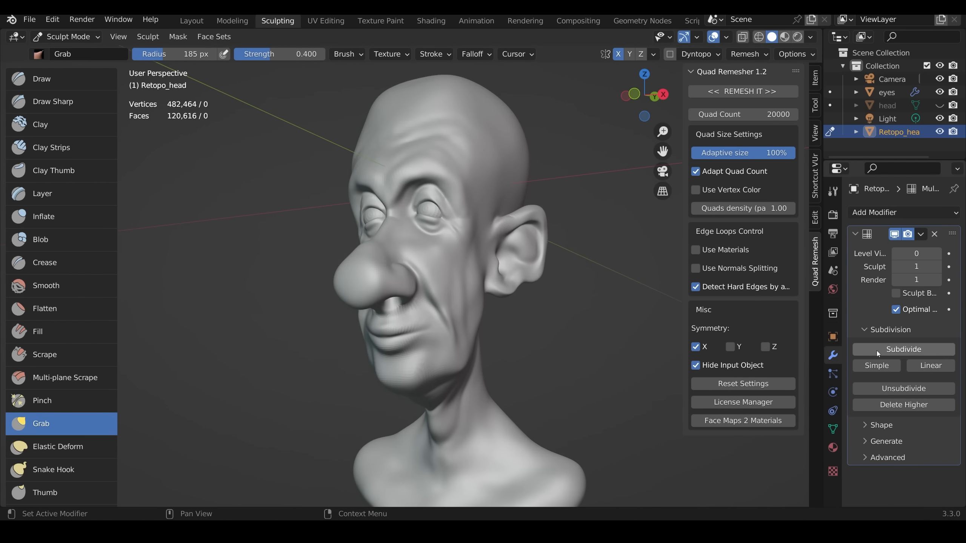
left_click(877, 350)
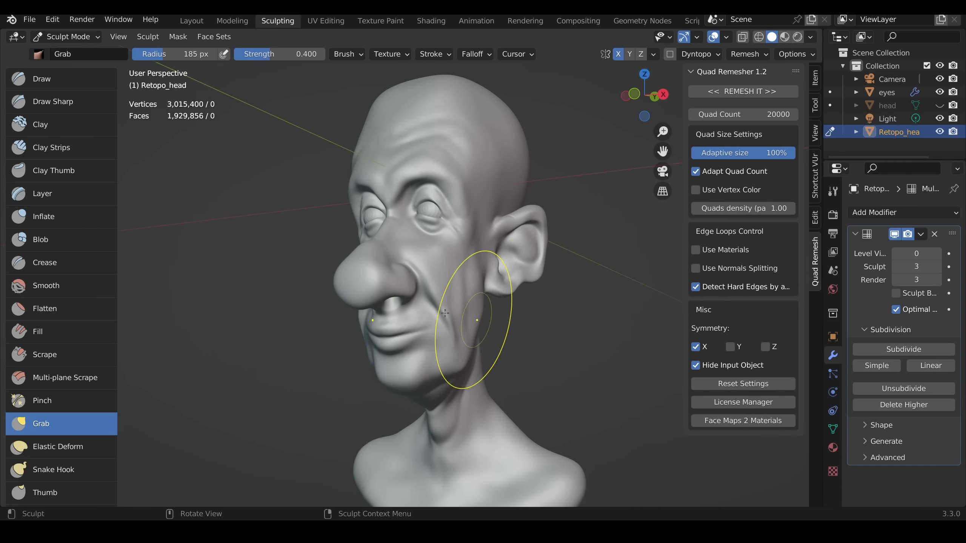
- Carve wrinkles below the eye and out from its outer corner with the Crease brush at a 60 px radius
mouse_move(551, 334)
middle_mouse_down()
mouse_move(570, 346)
mouse_move(622, 337)
mouse_move(448, 427)
mouse_move(464, 351)
mouse_move(558, 307)
mouse_move(534, 192)
mouse_move(481, 285)
middle_mouse_up()
key("shift+c")
scroll(448, 427, "up", 4)
key("f")
left_click(437, 294)
left_click_drag(406, 293, 483, 339)
left_click_drag(449, 301, 496, 296)
left_click_drag(430, 334, 456, 355)
- Reduce the Crease radius and sharpen the folds at the inner eye corner and around the eyelids
mouse_move(395, 272)
middle_mouse_down()
mouse_move(462, 266)
mouse_move(529, 285)
middle_mouse_up()
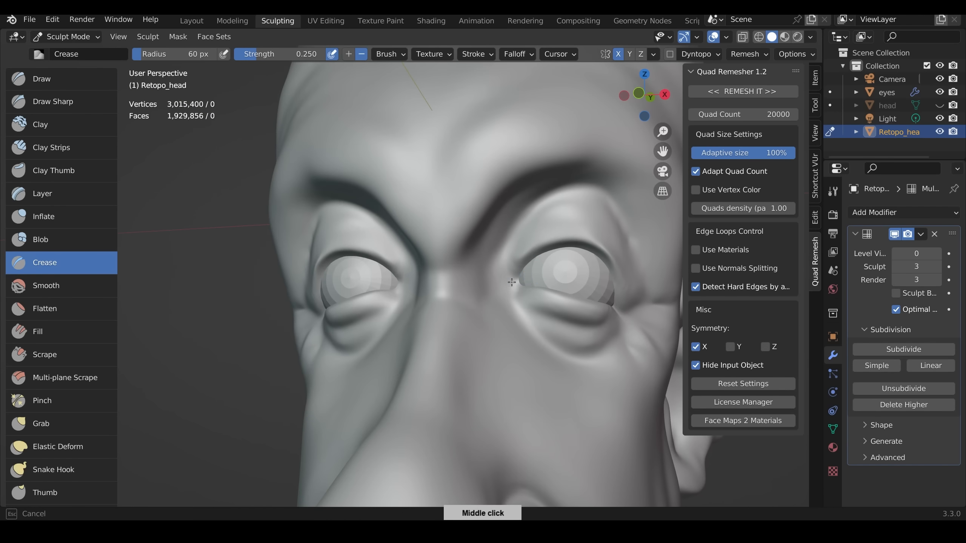
key("f")
left_click(520, 278)
key("f")
left_click(513, 278)
left_click_drag(513, 279, 514, 292)
middle_click_drag(514, 291, 422, 324)
mouse_move(422, 324)
left_mouse_down()
mouse_move(454, 338)
mouse_move(416, 349)
mouse_move(421, 372)
left_mouse_up()
left_click_drag(521, 293, 472, 219)
- Crease the upper eyelid fold at a 48 px radius and smooth along it
middle_click_drag(500, 254, 515, 220)
key("f")
left_click(524, 220)
mouse_move(524, 220)
left_mouse_down()
mouse_move(459, 214)
mouse_move(519, 225)
left_mouse_up()
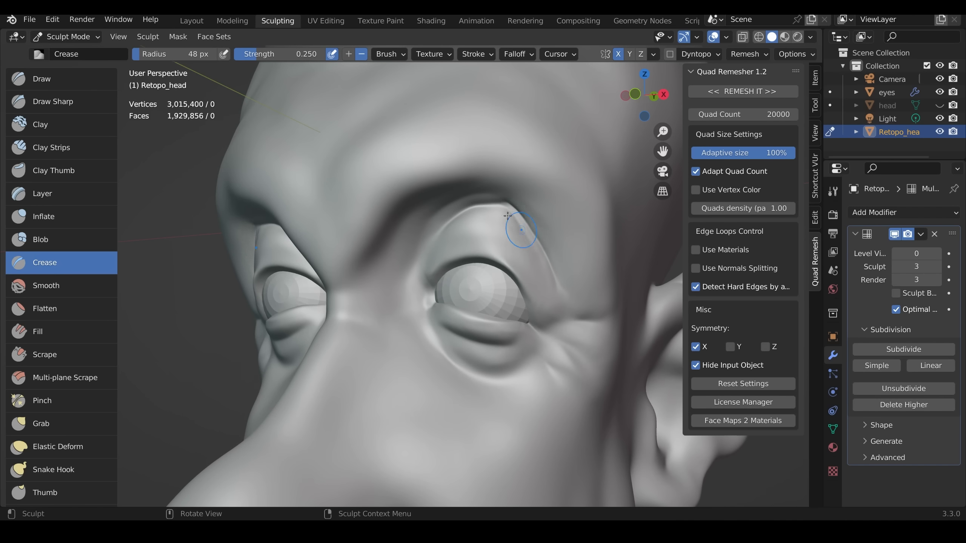
left_click_drag(458, 211, 544, 258, "shift")
scroll(431, 233, "down", 2)
middle_click_drag(396, 282, 409, 282)
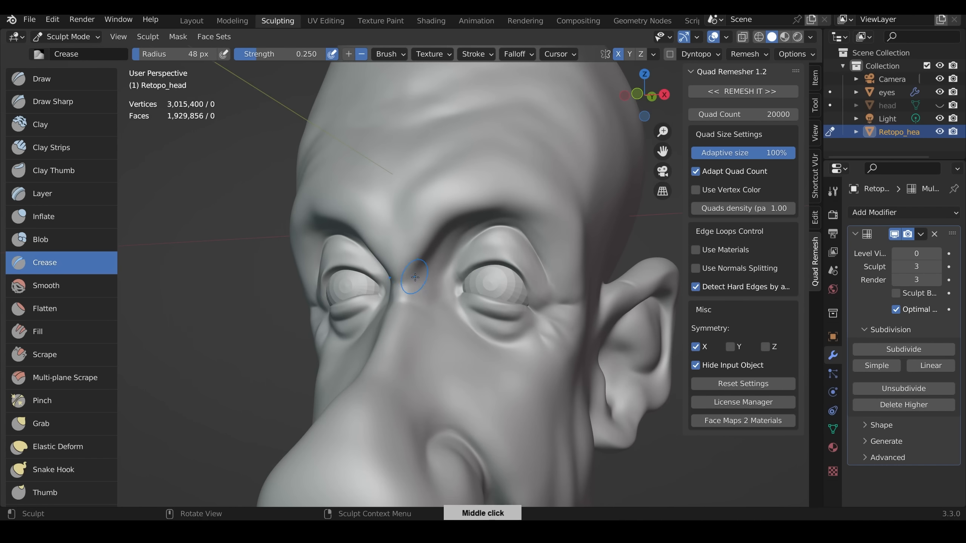
key("f")
left_click(404, 282)
scroll(518, 163, "down", 4)
mouse_move(444, 184)
middle_mouse_down()
mouse_move(494, 152)
mouse_move(456, 160)
middle_mouse_up()
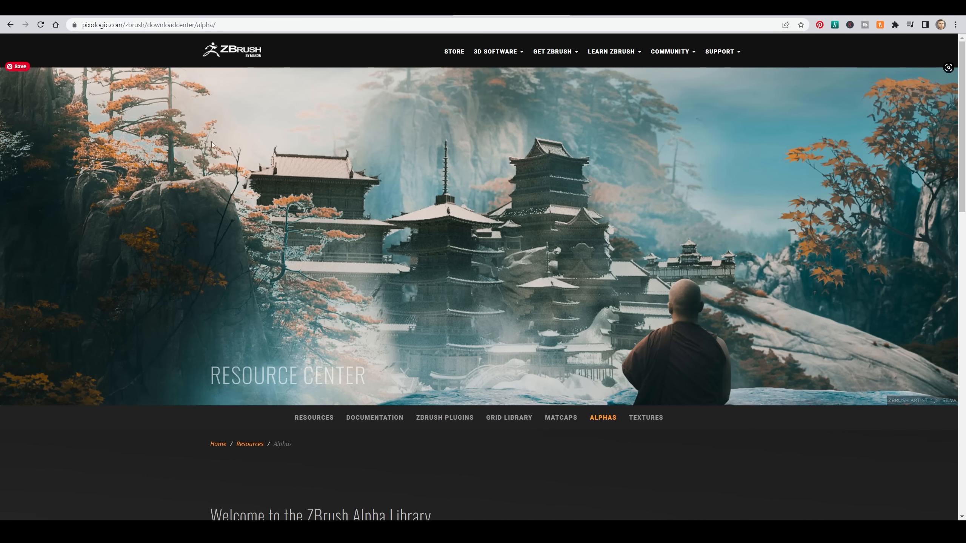
- Browse the Skins category of the ZBrush alpha library for usable skin alphas
scroll(513, 245, "down", 10)
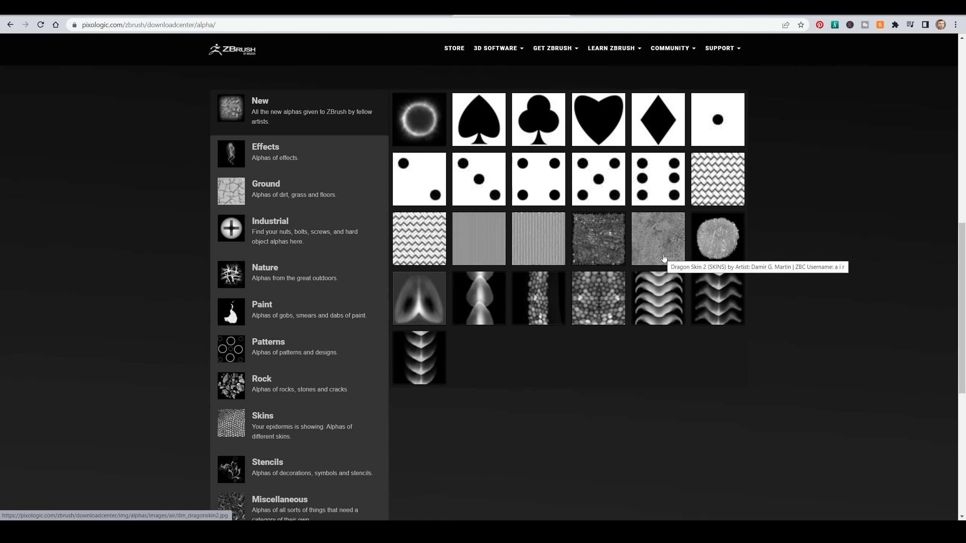
left_click(326, 434)
scroll(683, 317, "down", 5)
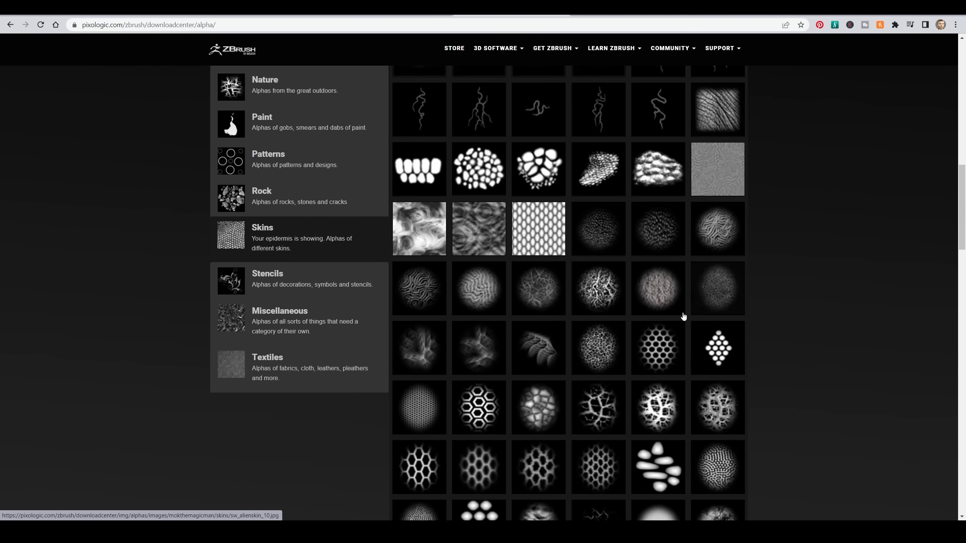
scroll(630, 356, "down", 1)
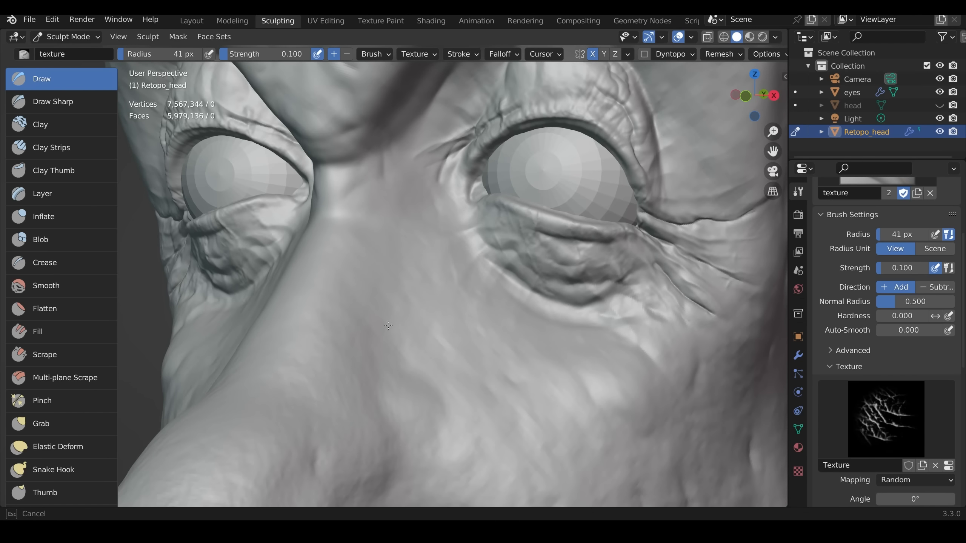
- Stroke the branching wrinkle alpha over the skin around the eye with the Draw brush at 41 px radius and 0.100 strength
left_click_drag(539, 230, 585, 243)
middle_click_drag(397, 224, 233, 277, "shift")
mouse_move(505, 281)
left_mouse_down()
mouse_move(485, 334)
mouse_move(548, 244)
mouse_move(540, 228)
left_mouse_up()
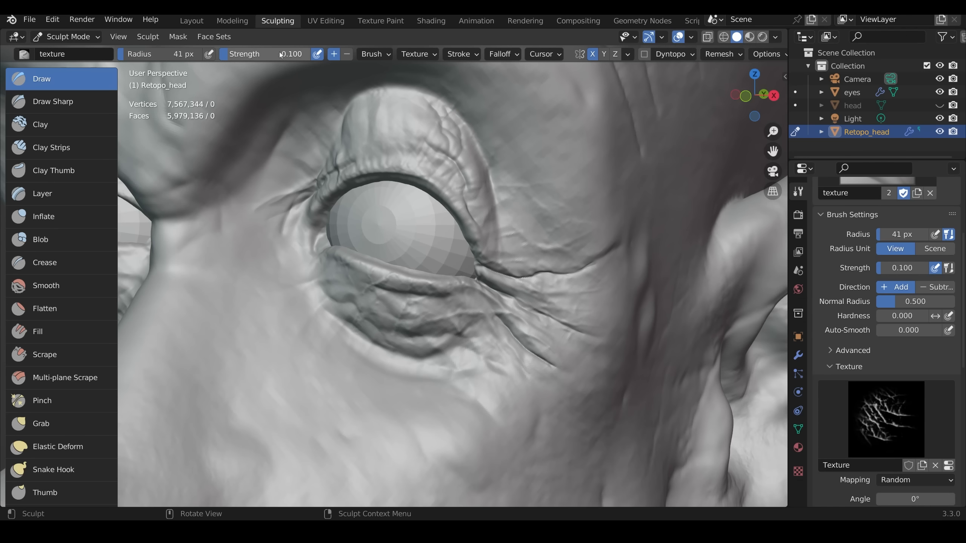
- Switch the brush texture to the round pore alpha Texture.002 and stroke fine skin pores over the cheek and beside the nose
left_click(886, 418)
left_click(671, 218)
middle_click_drag(410, 418, 450, 337, "shift")
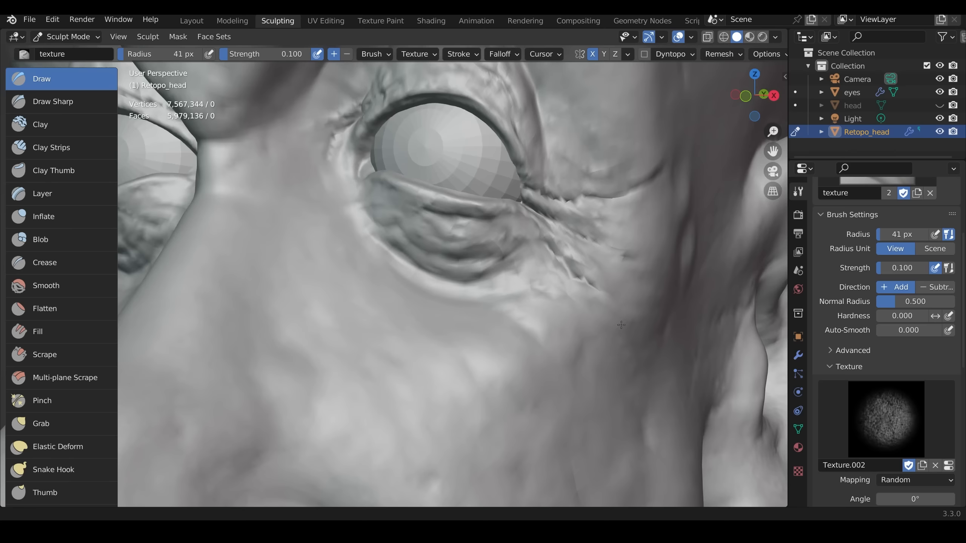
scroll(451, 337, "down", 3)
scroll(437, 335, "up", 2)
mouse_move(427, 332)
left_mouse_down()
mouse_move(439, 343)
mouse_move(464, 458)
left_mouse_up()
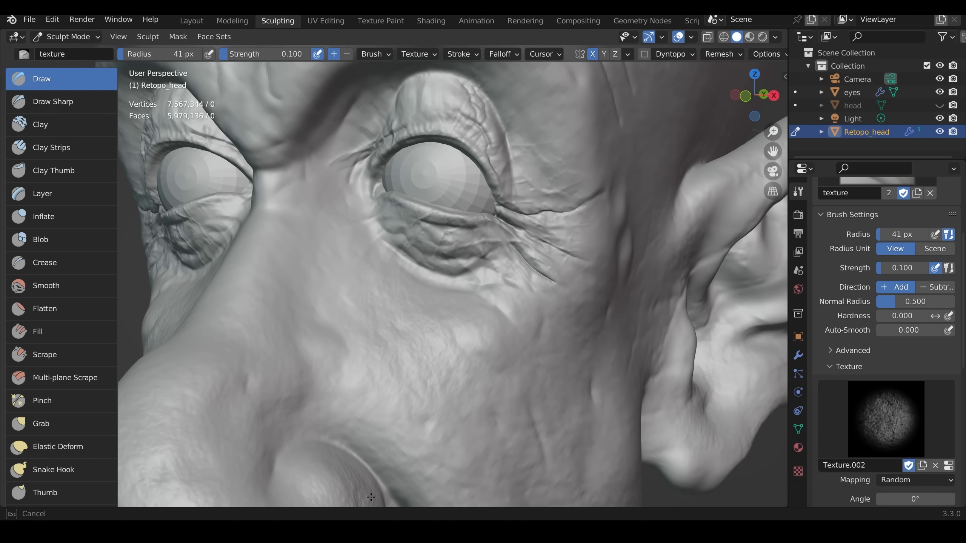
left_click_drag(371, 497, 456, 415)
scroll(456, 415, "down", 5)
middle_click_drag(457, 365, 624, 350)
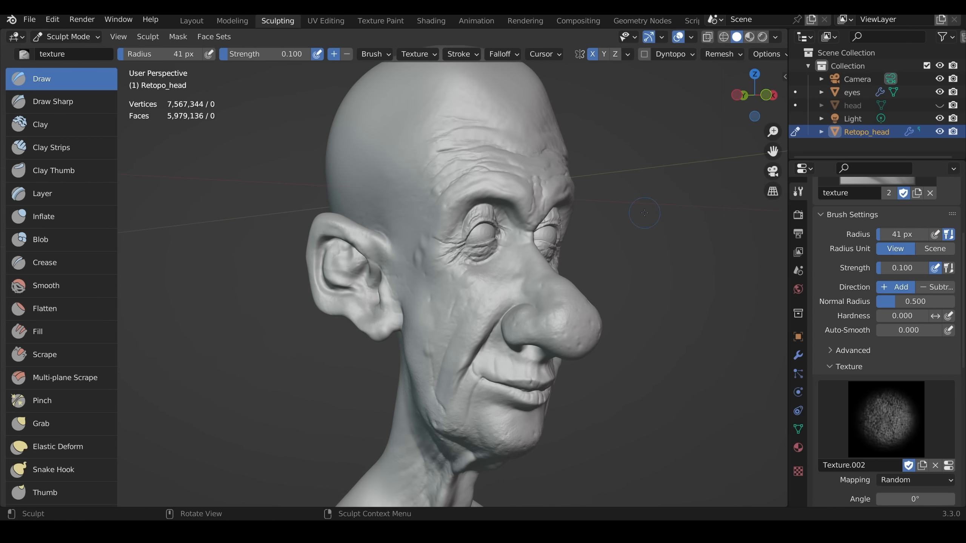
- Switch the Draw brush from the branching wrinkle texture back to the pore alpha Texture.002
left_click(749, 37)
mouse_move(608, 343)
middle_mouse_down()
mouse_move(454, 348)
mouse_move(448, 370)
mouse_move(475, 380)
middle_mouse_up()
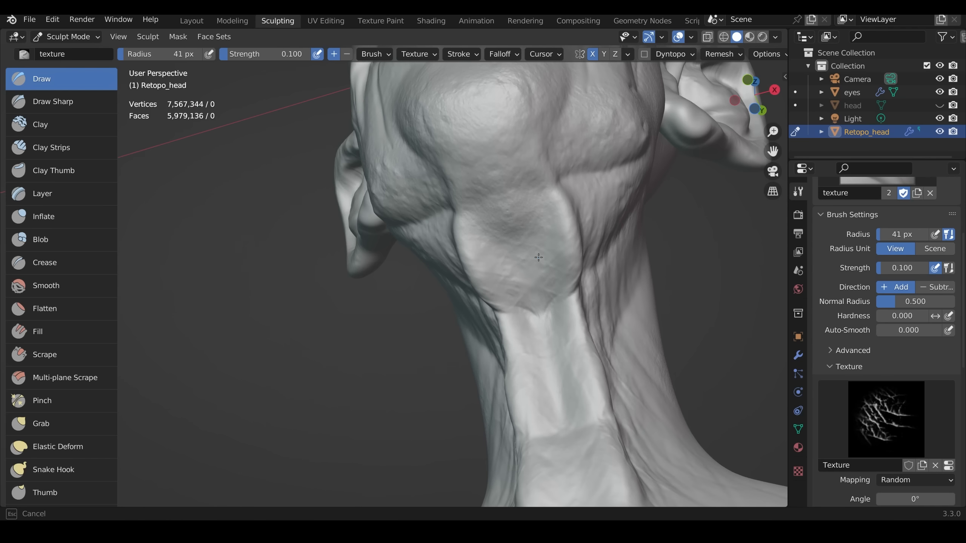
left_click(886, 418)
left_click(660, 214)
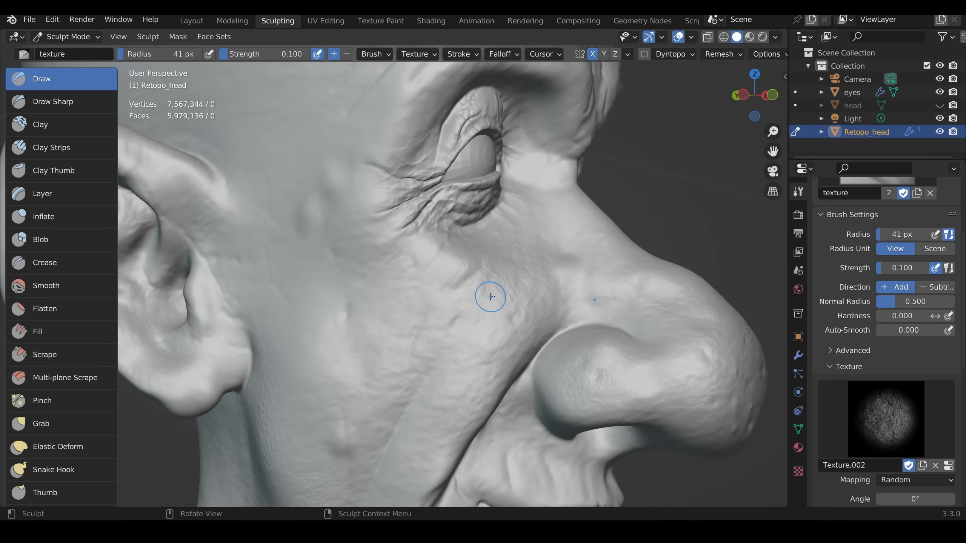
- Carve creases below the eye and down the cheek with Draw Sharp in Subtract mode at a 41 px radius
left_click(53, 101)
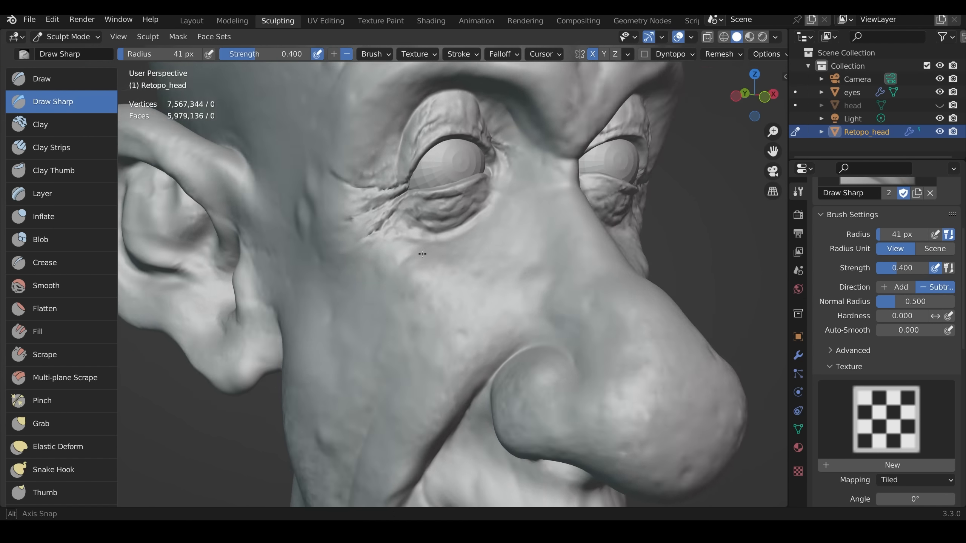
middle_click_drag(443, 307, 392, 296)
middle_click_drag(619, 304, 553, 276)
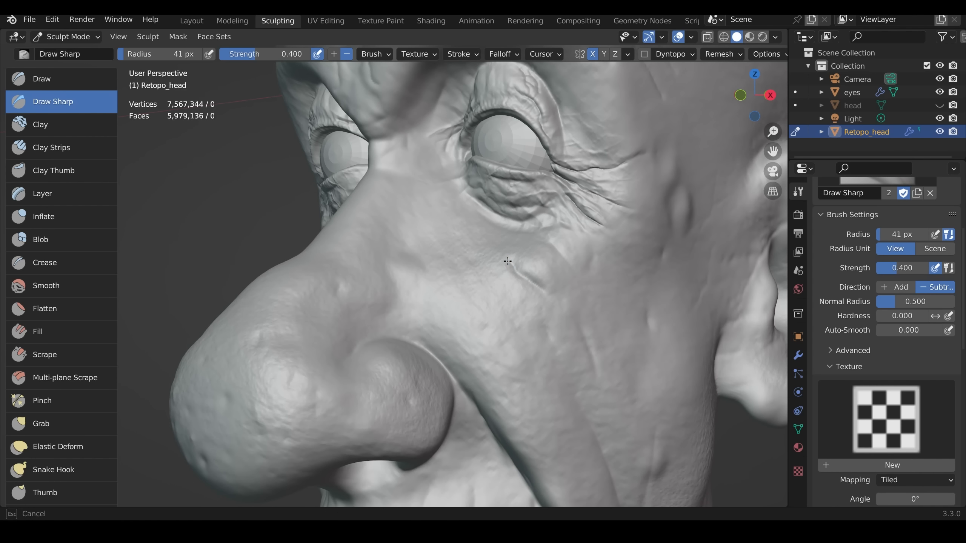
left_click_drag(586, 334, 610, 400)
middle_click_drag(633, 306, 657, 296)
- Reduce the Draw Sharp radius to 25 px and work small dents into the nose
key("f")
left_click(372, 360)
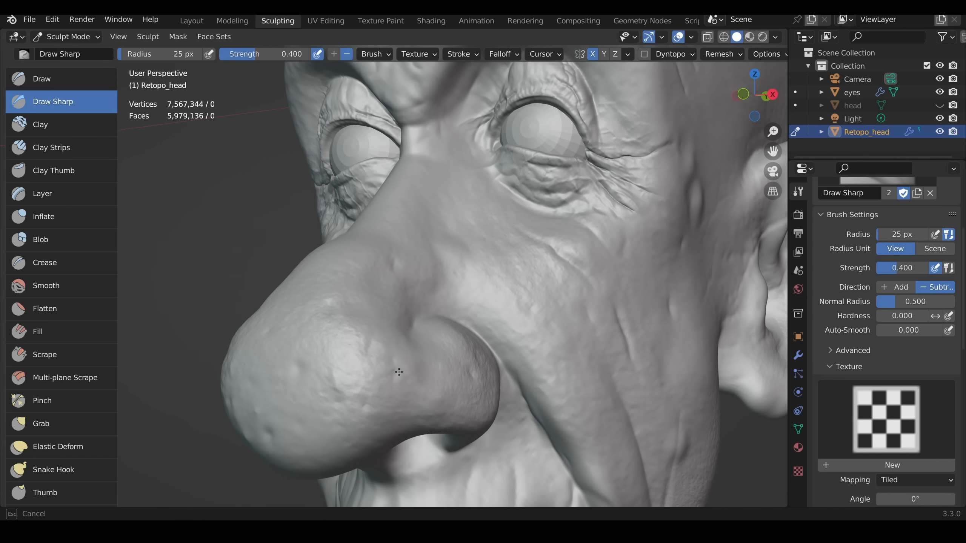
middle_click_drag(597, 194, 587, 216)
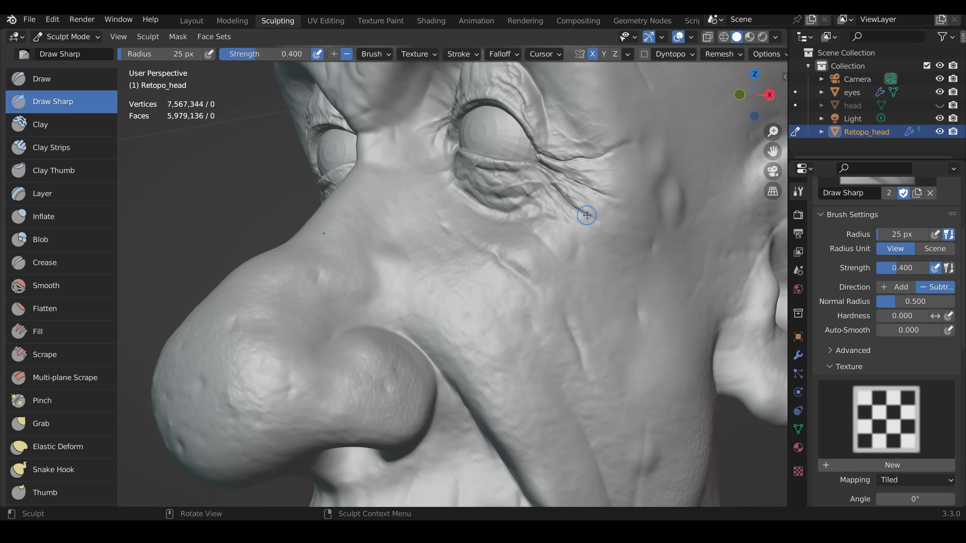
- Reduce the Draw Sharp radius to 10 px and add finer detail on the cheek below the outer eye corner
key("f")
left_click(595, 238)
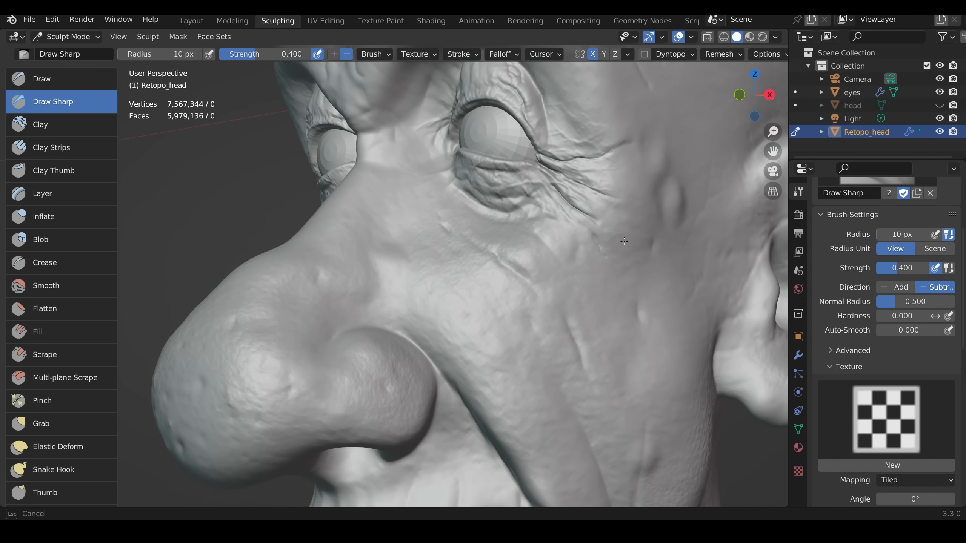
middle_click_drag(620, 238, 616, 297, "ctrl")
- Add small raised skin bumps to the cheek with the Blob brush at a 10 px radius and 0.500 strength
left_click(92, 241)
middle_click_drag(503, 403, 503, 323, "ctrl")
left_click(505, 323)
left_click(470, 295)
middle_click_drag(470, 294, 589, 317)
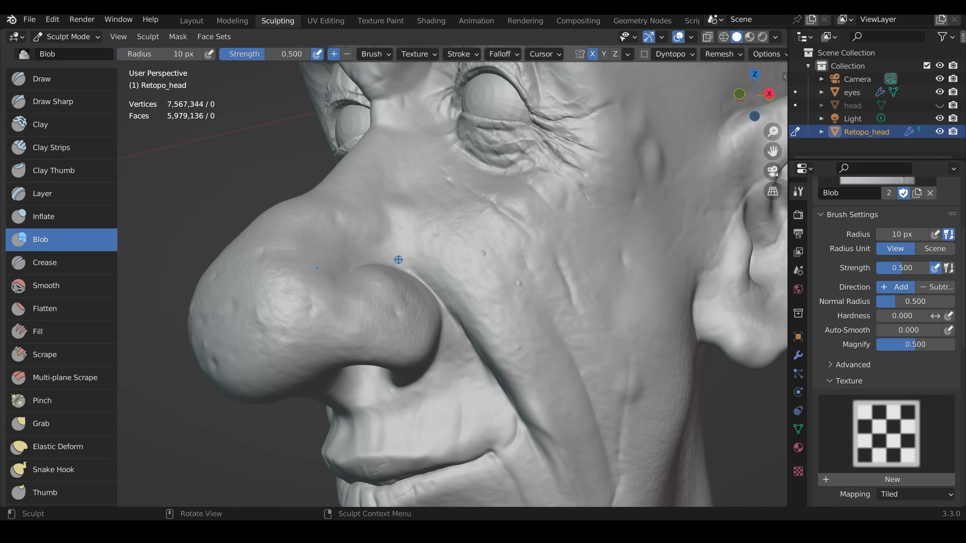
scroll(652, 253, "down", 4)
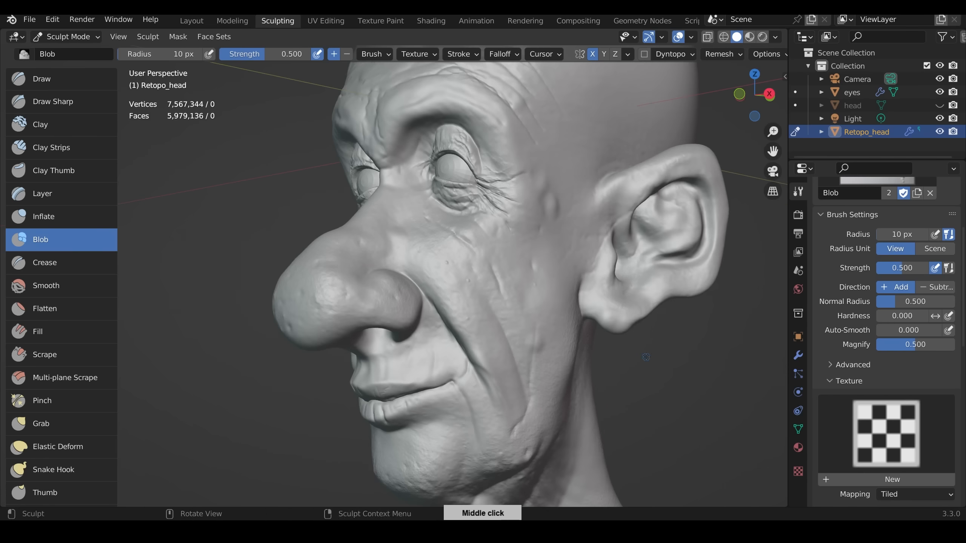
scroll(652, 254, "up", 1)
middle_click_drag(608, 324, 604, 255, "shift")
scroll(543, 342, "down", 4)
mouse_move(476, 342)
middle_mouse_down()
mouse_move(608, 346)
mouse_move(438, 338)
mouse_move(457, 336)
middle_mouse_up()
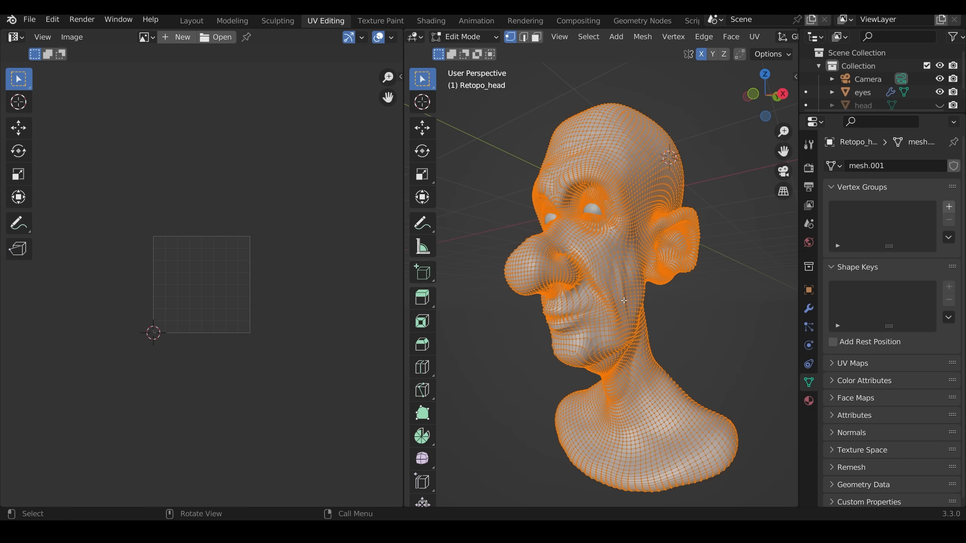
- Deselect the whole head mesh and switch to edge selection for placing UV seams
key("alt+a")
key("2")
middle_click_drag(653, 335, 690, 437)
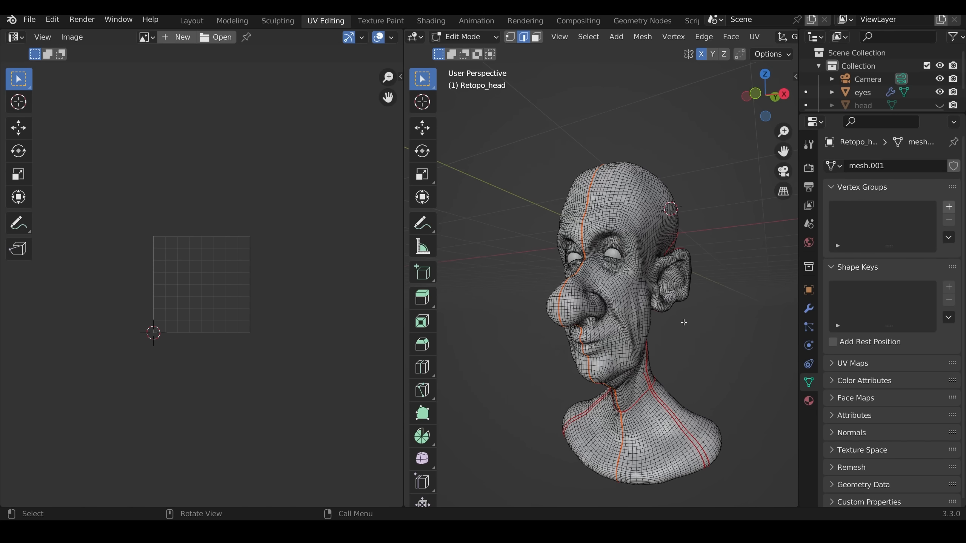
- Select the whole head mesh and unwrap it along the marked seams
key("a")
key("u")
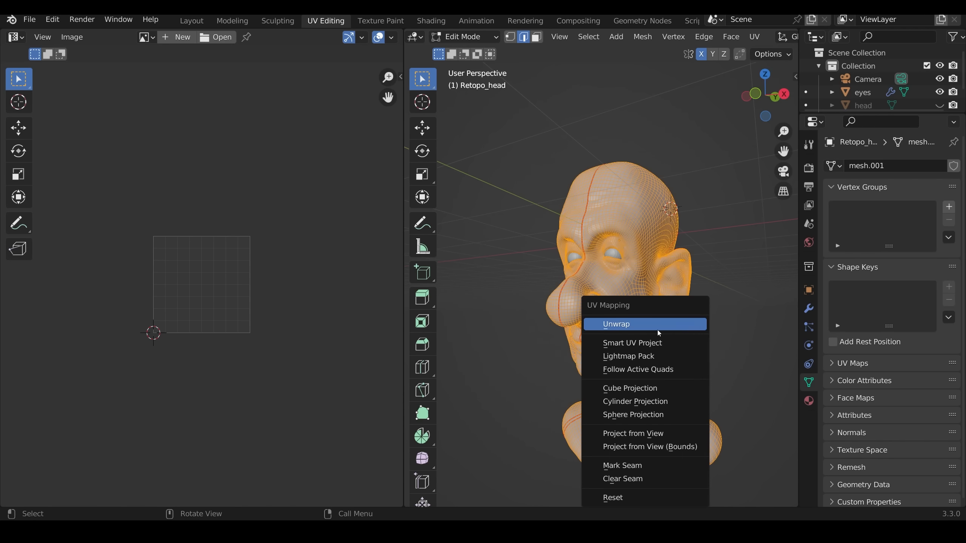
left_click(679, 323)
scroll(280, 323, "up", 5)
middle_click_drag(274, 321, 275, 333)
- Clear the selection, pick a further shortest edge path on the mesh and mark it as a seam
key("alt+a")
middle_click_drag(741, 407, 628, 186)
left_click(681, 352, "ctrl")
key("ctrl+e")
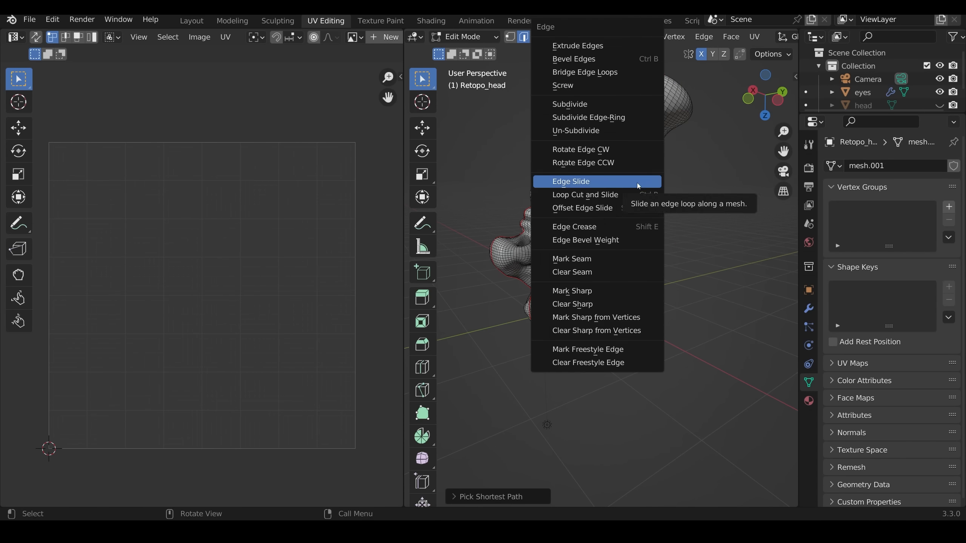
left_click(642, 256)
- Unwrap the entire mesh again with the added seam
key("a")
key("u")
left_click(681, 239)
middle_click_drag(681, 239, 681, 380)
- Check the UV islands for overlaps with Select Overlap
left_click(168, 37)
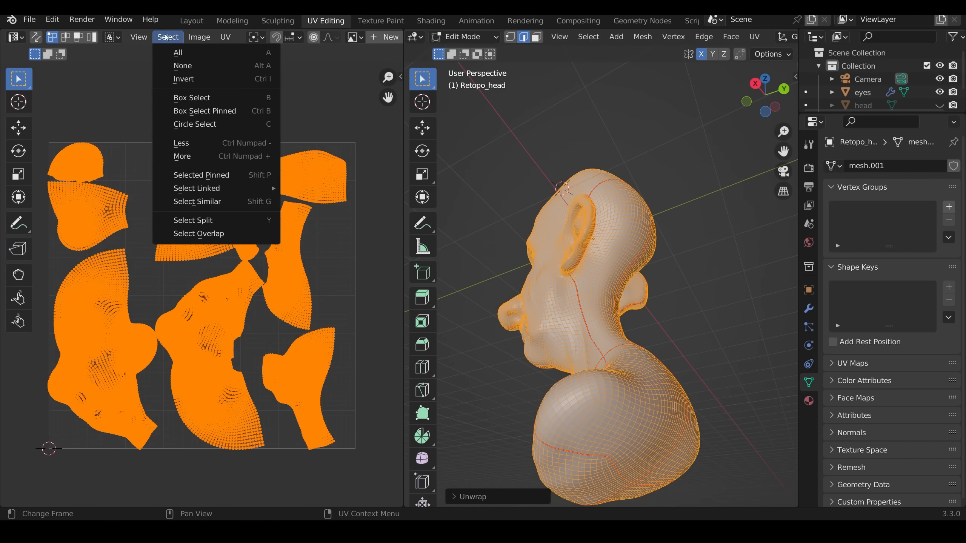
left_click(192, 233)
scroll(367, 39, "down", 4)
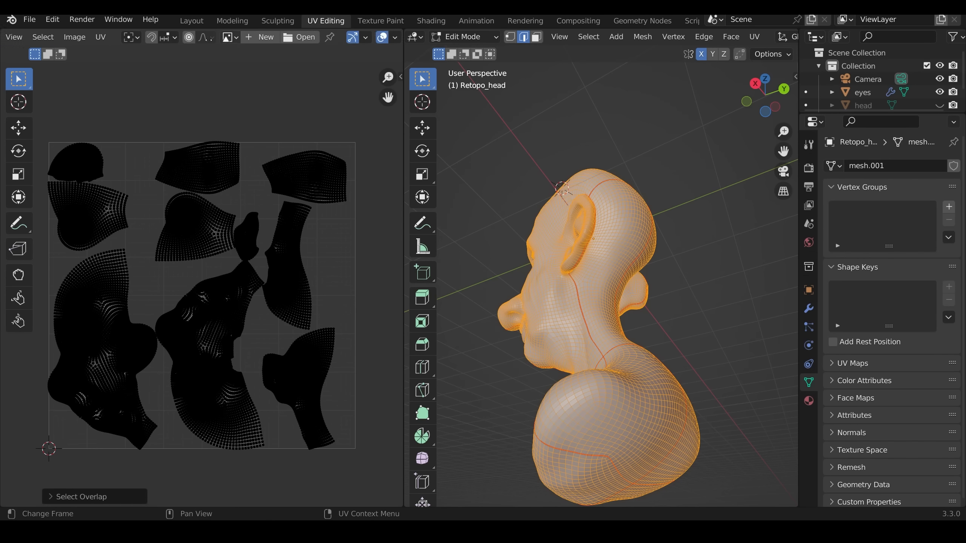
- Turn on the UV Display Stretch overlay and examine the islands for angle distortion, especially around the tightly packed facial loops
left_click(356, 38)
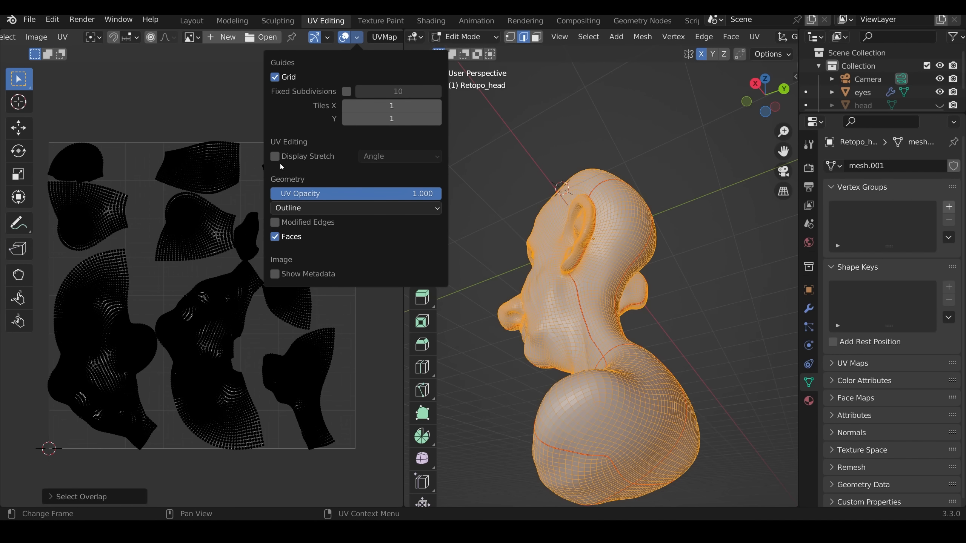
left_click(275, 156)
scroll(293, 313, "up", 6)
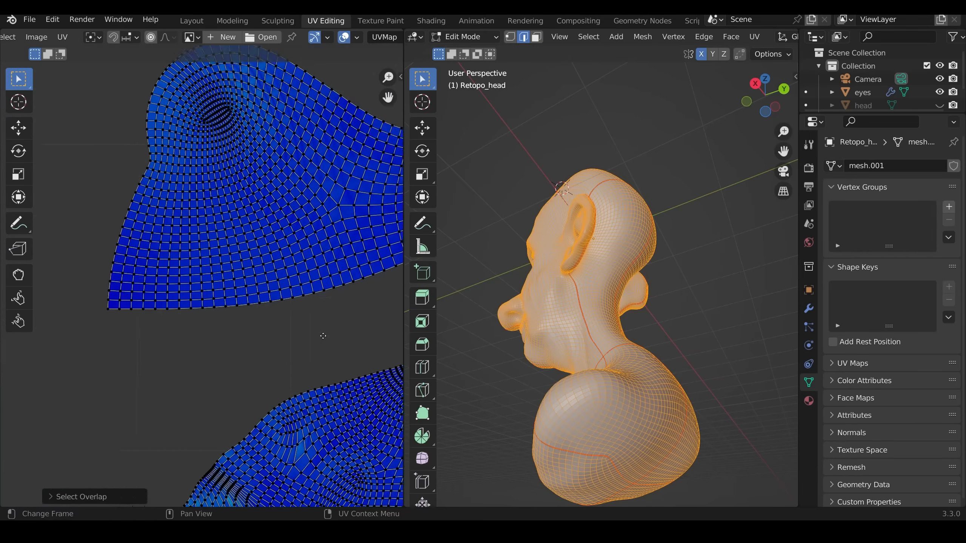
scroll(224, 268, "down", 3)
scroll(271, 319, "up", 8)
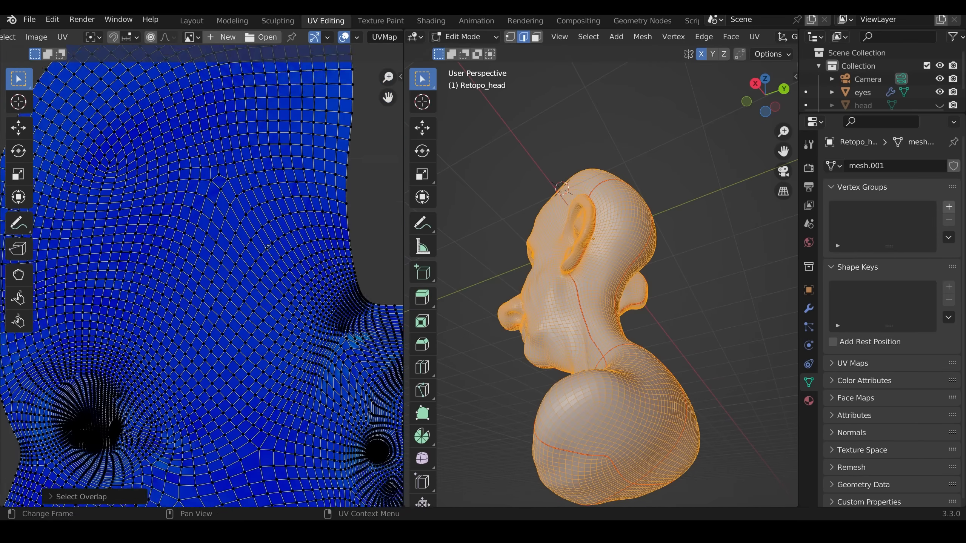
scroll(269, 247, "down", 3)
scroll(241, 269, "up", 5)
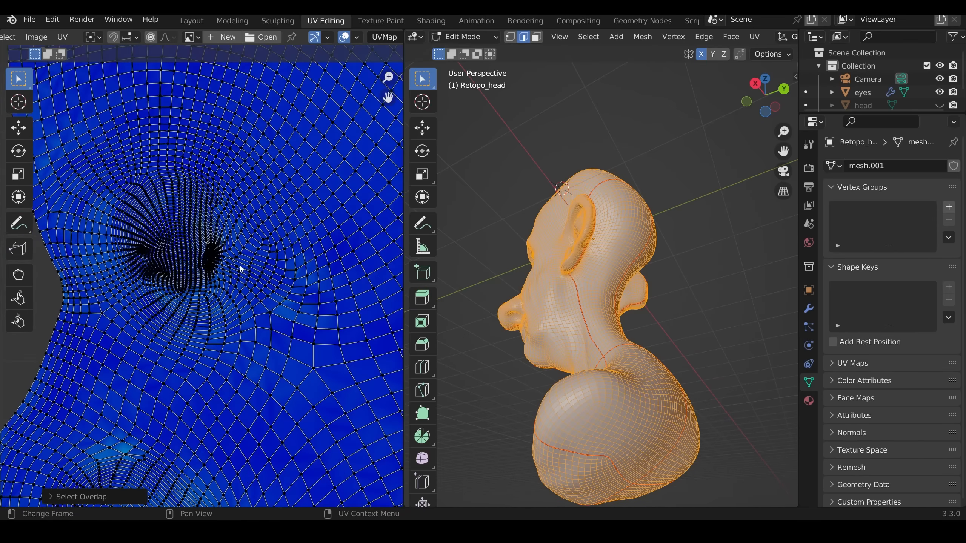
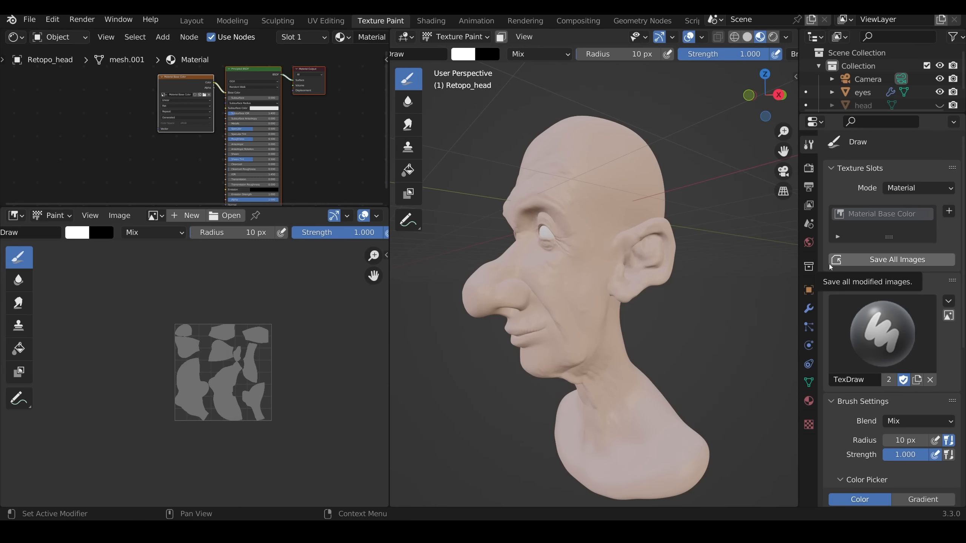
- Load the bearded old man's portrait ending in 8172600.jpg from the faces folder as the paint brush's image texture
scroll(822, 285, "down", 8)
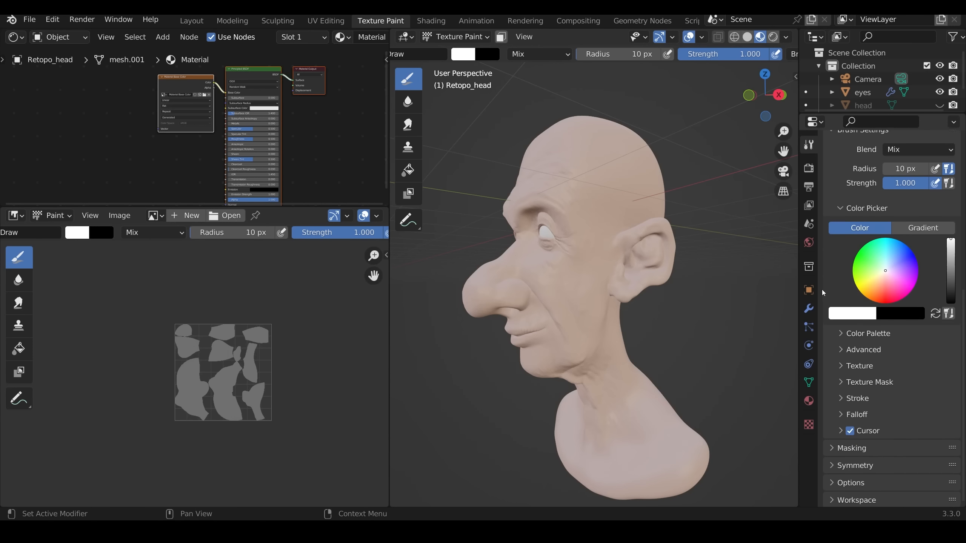
scroll(821, 290, "down", 1)
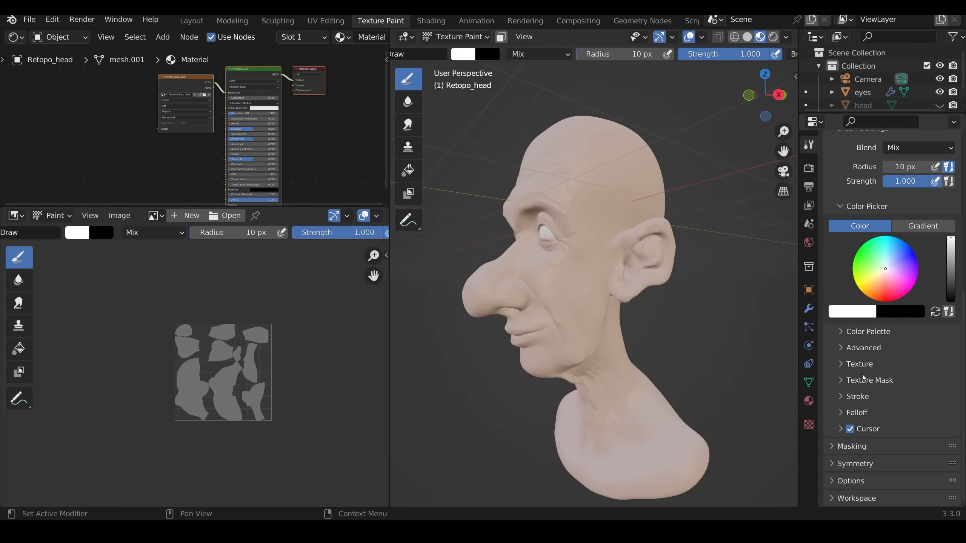
left_click(842, 365)
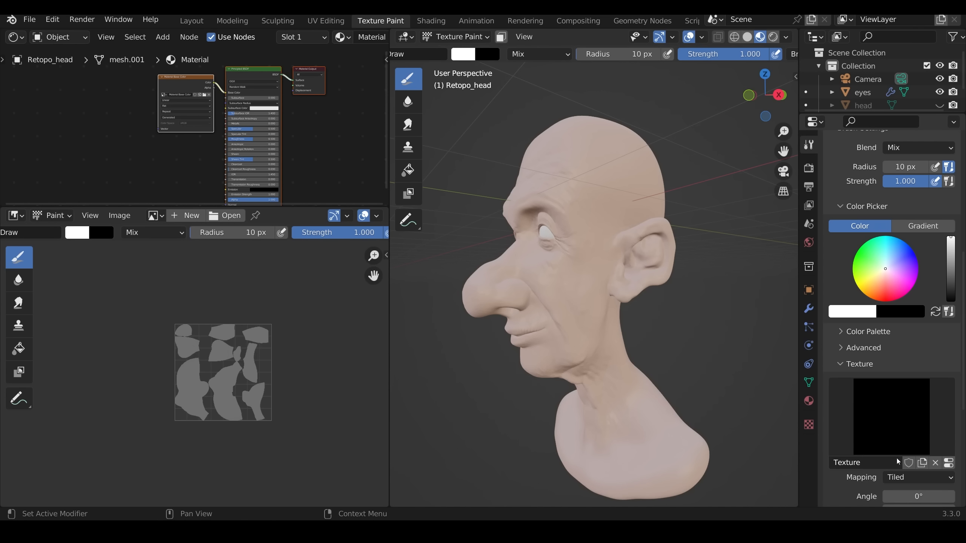
left_click(807, 426)
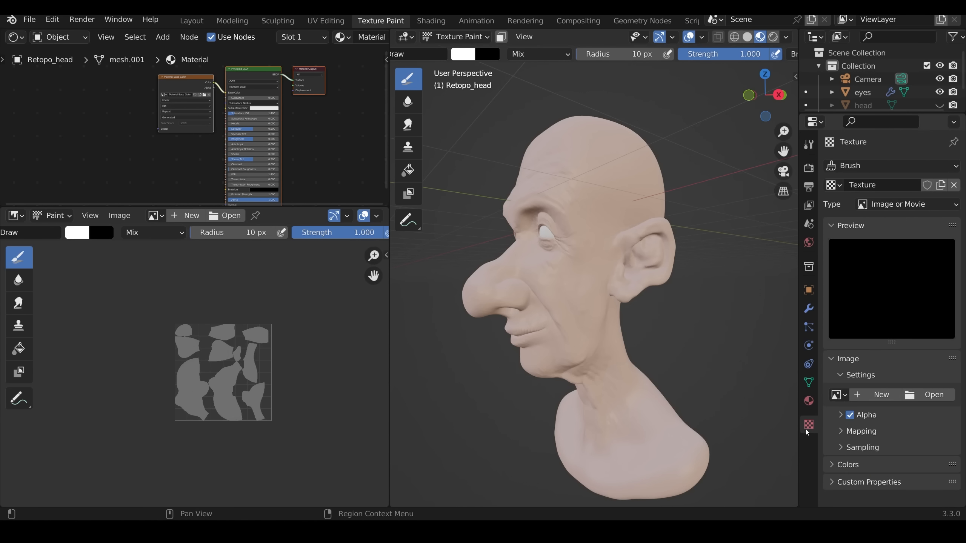
left_click(931, 395)
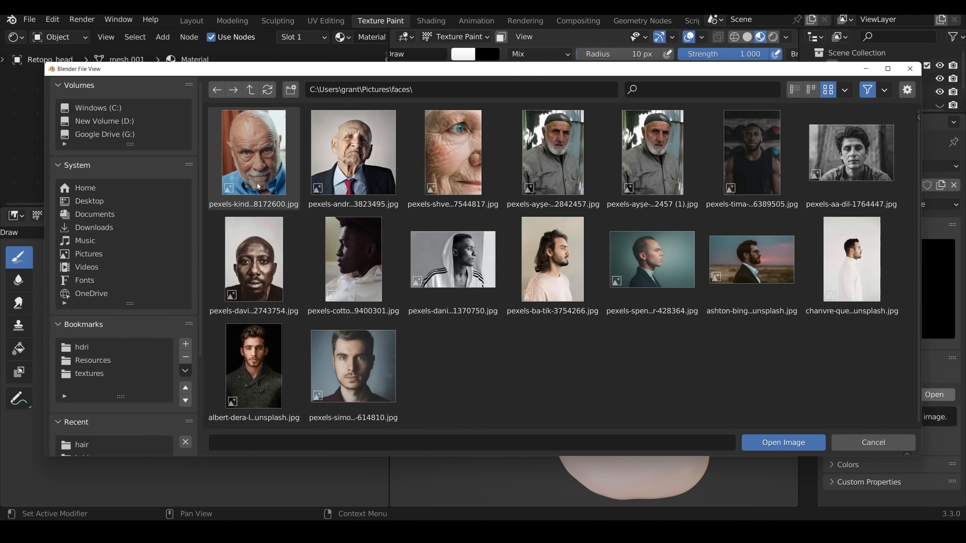
double_click(269, 163)
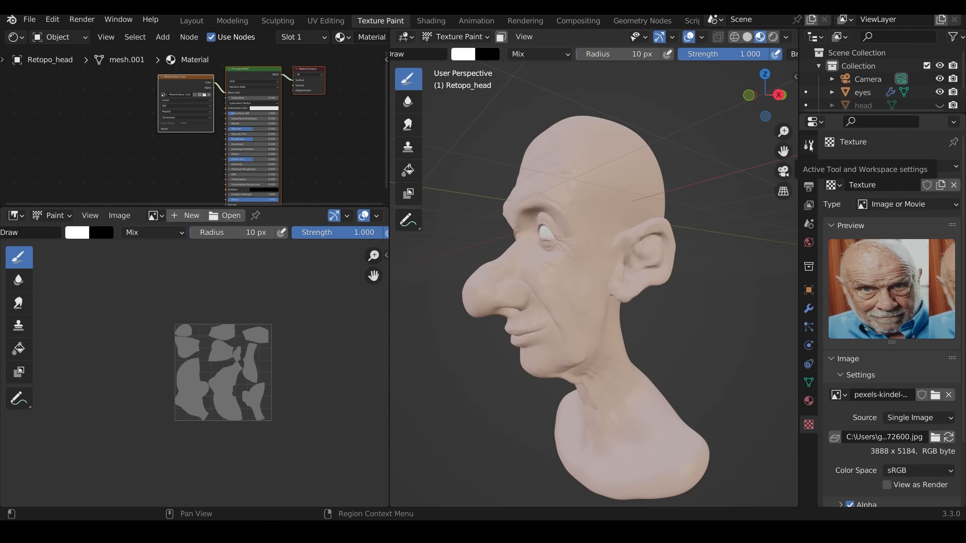
- Set the brush texture's mapping to Stencil and fit the stencil to the portrait's image aspect
left_click(809, 144)
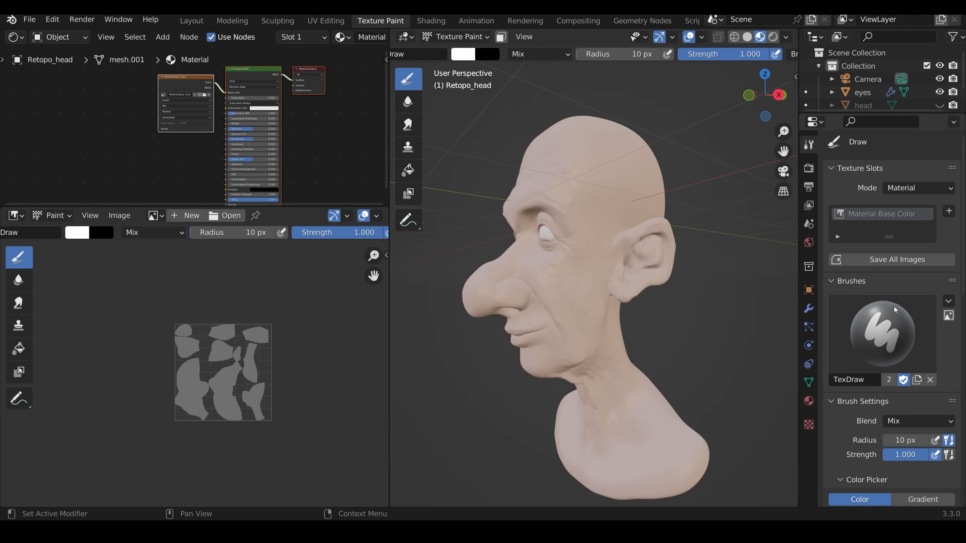
scroll(893, 314, "down", 2)
scroll(893, 313, "down", 10)
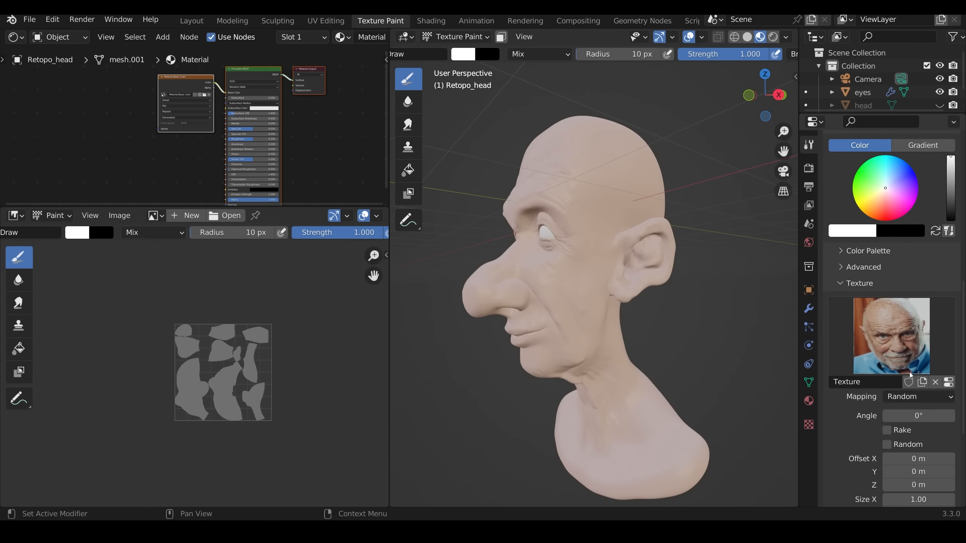
left_click(911, 397)
left_click(901, 469)
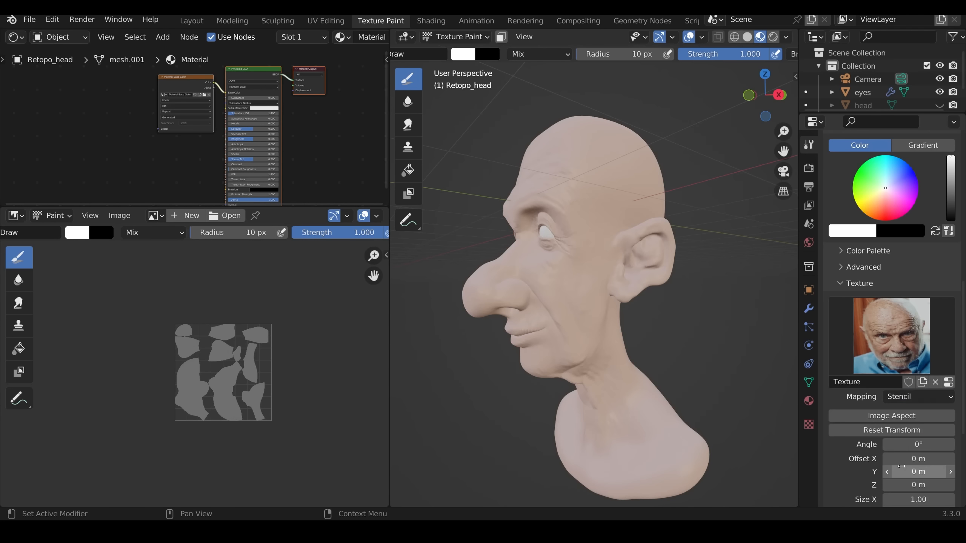
left_click(871, 415)
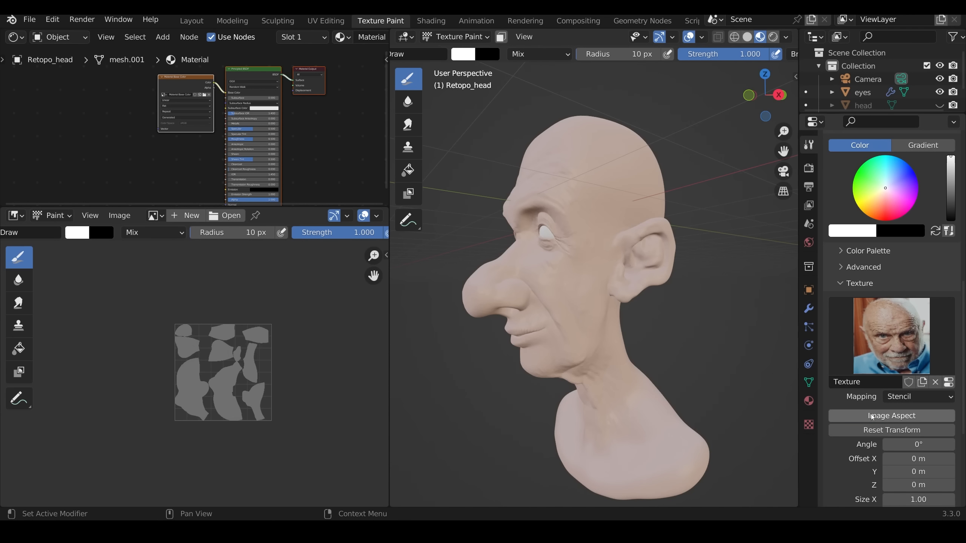
- Set the brush radius to 58 px and align the portrait stencil over the face in the front orthographic view
right_click_drag(500, 368, 546, 256)
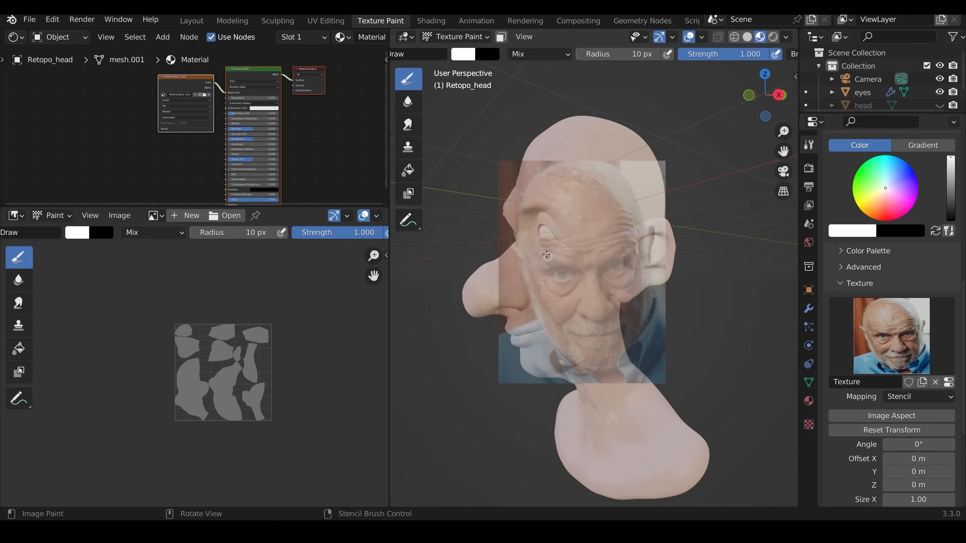
middle_click_drag(586, 264, 673, 277)
key("f")
left_click(622, 242)
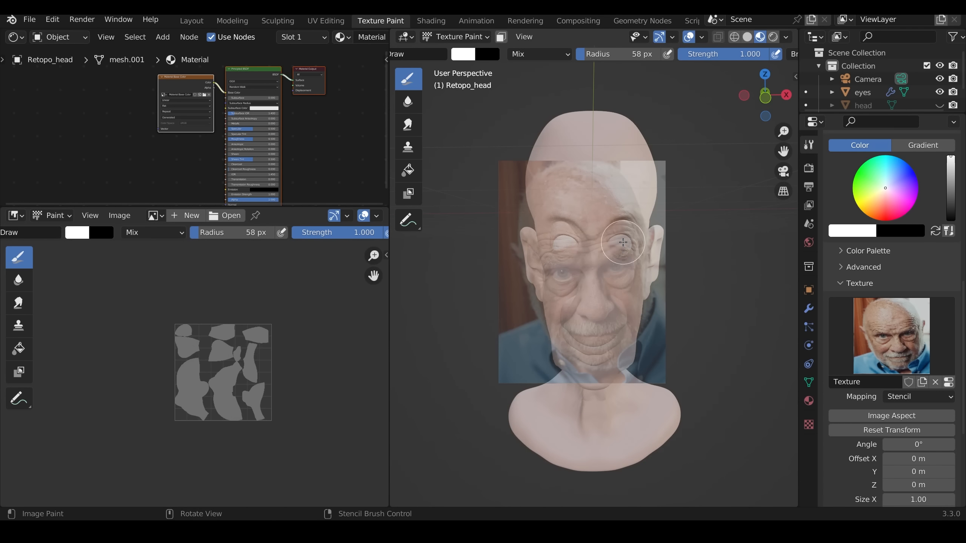
right_click_drag(579, 275, 583, 243)
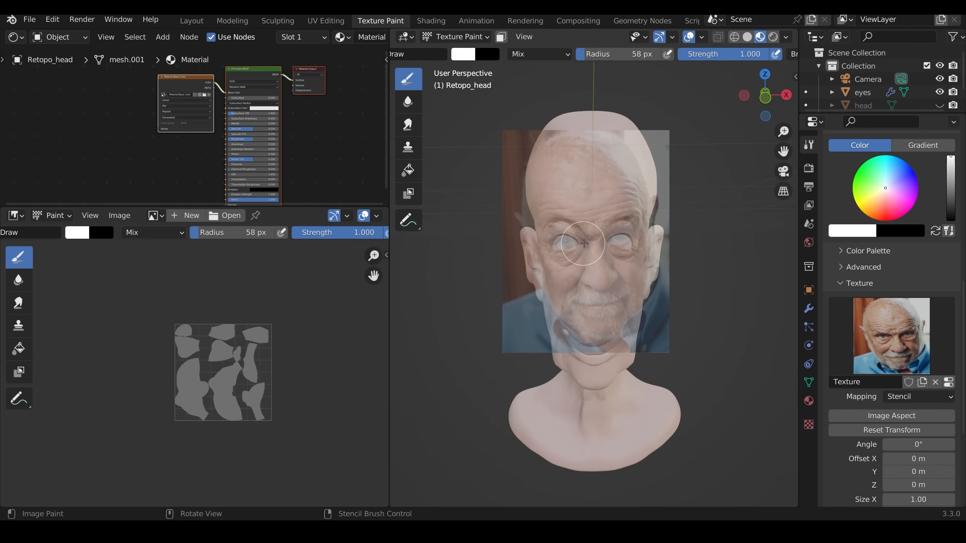
middle_click_drag(584, 243, 594, 240)
key("KP_1")
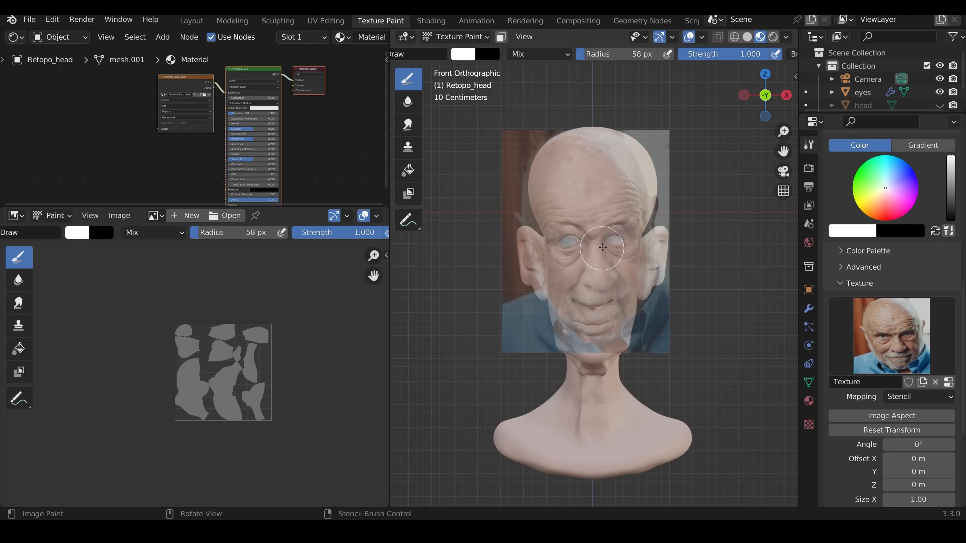
right_click_drag(603, 247, 608, 245)
- Paint the portrait onto the eye area, then scale the stencil up to match the enlarged face and paint the brow
left_click_drag(566, 242, 583, 252)
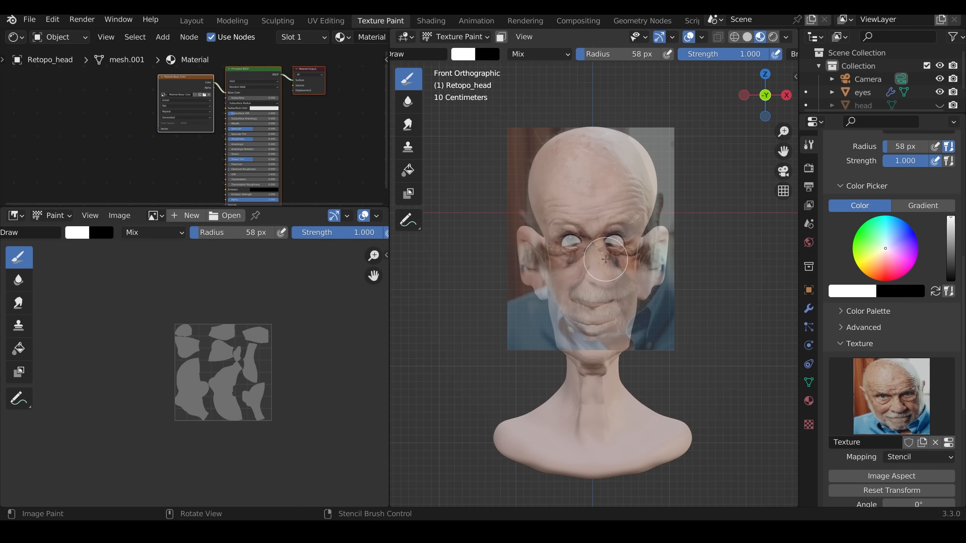
scroll(603, 258, "up", 4)
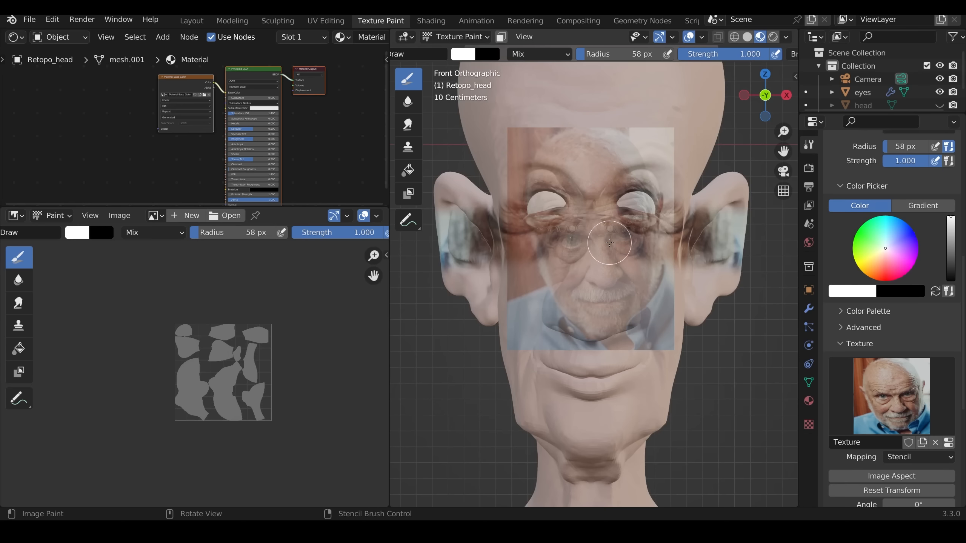
right_click_drag(610, 242, 576, 180, "shift")
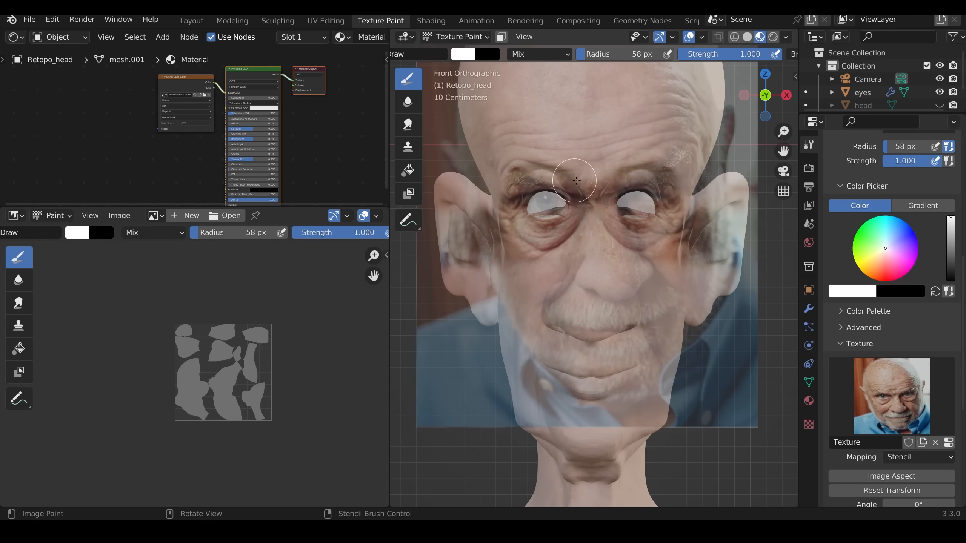
mouse_move(576, 180)
left_mouse_down()
mouse_move(532, 150)
mouse_move(517, 125)
left_mouse_up()
- Set the brush radius to 114 px, paint the forehead from the portrait, and rotate the stencil to 347° to paint the nose
key("f")
left_click(570, 135)
left_click_drag(593, 135, 669, 156)
right_click_drag(693, 242, 693, 280, "ctrl")
mouse_move(643, 297)
left_mouse_down()
mouse_move(633, 300)
mouse_move(589, 264)
mouse_move(594, 297)
mouse_move(593, 270)
mouse_move(607, 297)
left_mouse_up()
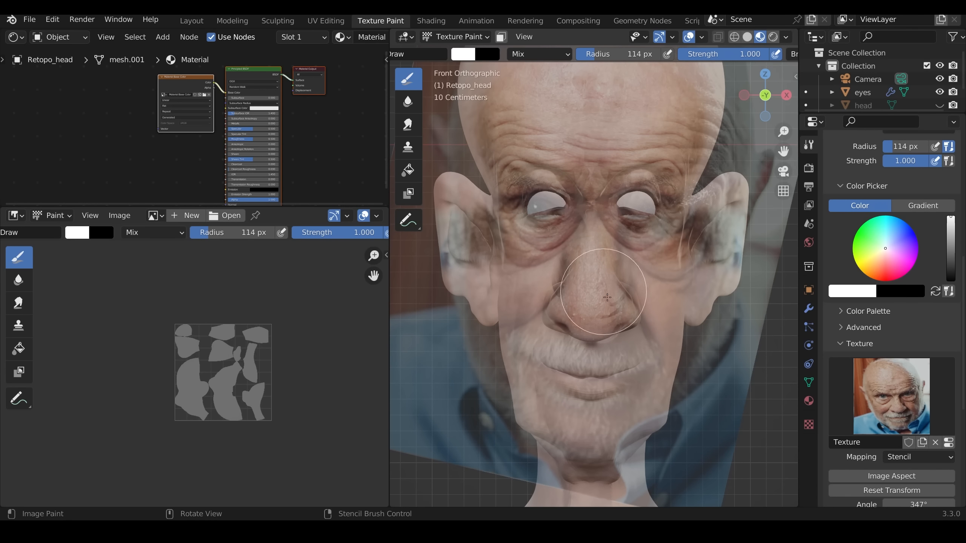
- Reduce the brush radius to 83 px and paint portrait skin around the nose and beneath the eye from a turned view
key("bracketleft")
key("bracketleft")
key("bracketleft")
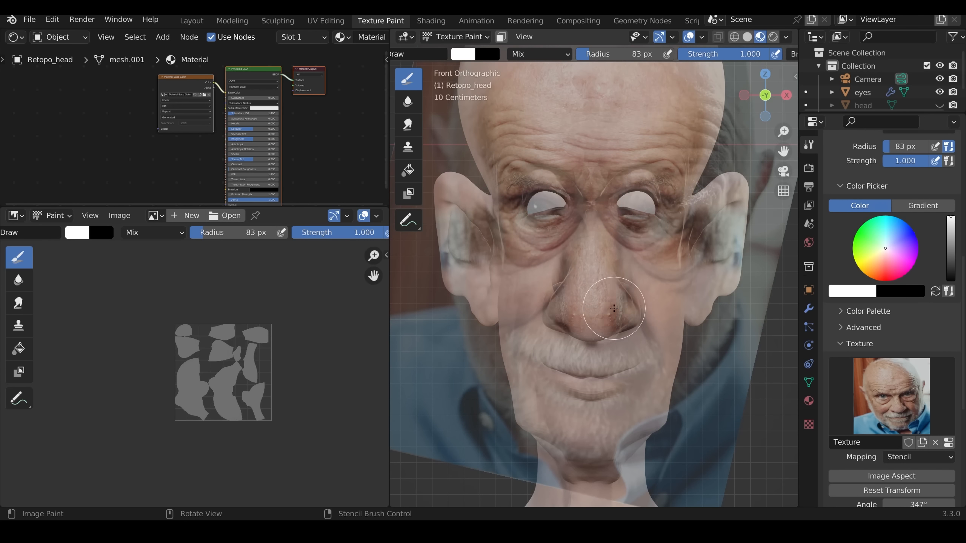
mouse_move(612, 312)
middle_mouse_down()
mouse_move(582, 315)
mouse_move(594, 301)
mouse_move(567, 304)
middle_mouse_up()
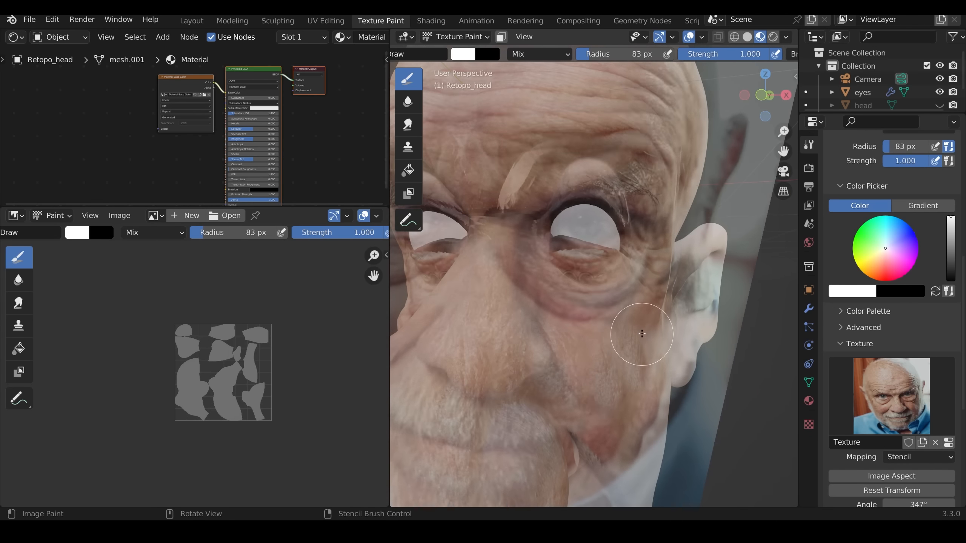
mouse_move(616, 258)
left_mouse_down()
mouse_move(577, 251)
mouse_move(608, 262)
left_mouse_up()
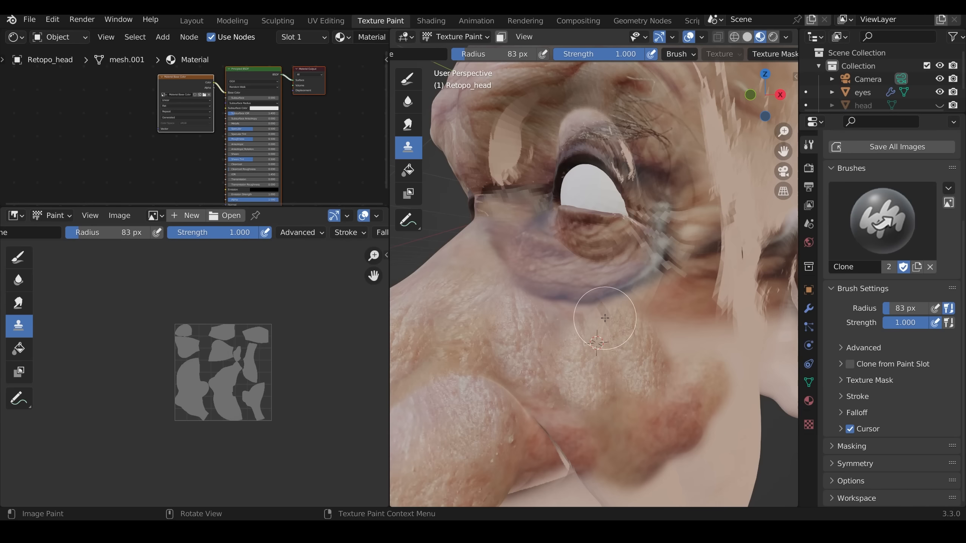
- Clone skin over the area below the eye, sampling a new source point on the cheek
mouse_move(608, 297)
left_mouse_down()
mouse_move(540, 280)
mouse_move(507, 246)
mouse_move(582, 290)
mouse_move(616, 290)
mouse_move(525, 237)
left_mouse_up()
left_click(595, 313, "ctrl")
mouse_move(563, 314)
middle_mouse_down()
mouse_move(597, 317)
mouse_move(586, 297)
mouse_move(525, 319)
middle_mouse_up()
middle_click_drag(525, 319, 618, 326)
scroll(602, 338, "up", 4)
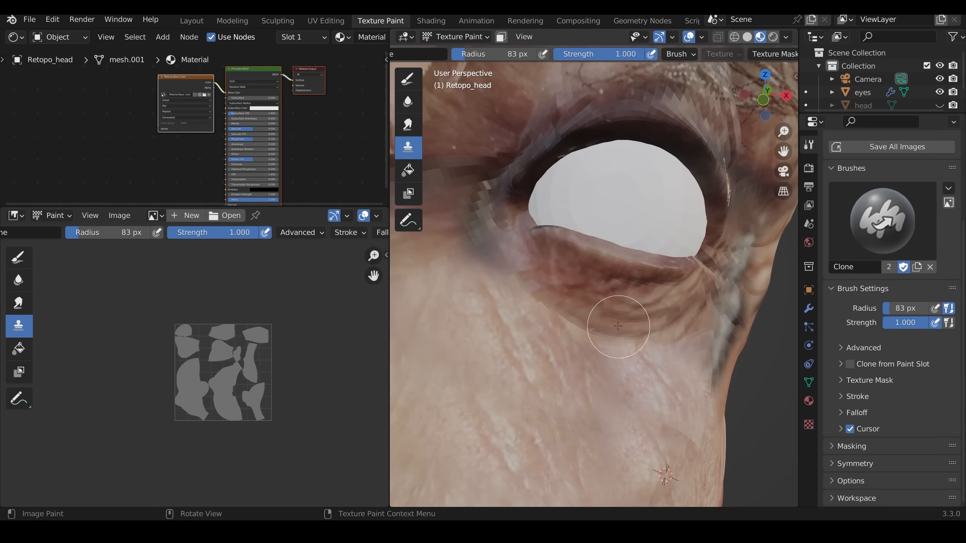
- Smear the painted skin below the eye, around its outer corner and across the upper eyelid to blend the patches
left_click(415, 125)
scroll(604, 271, "down", 2)
middle_click_drag(604, 272, 596, 256)
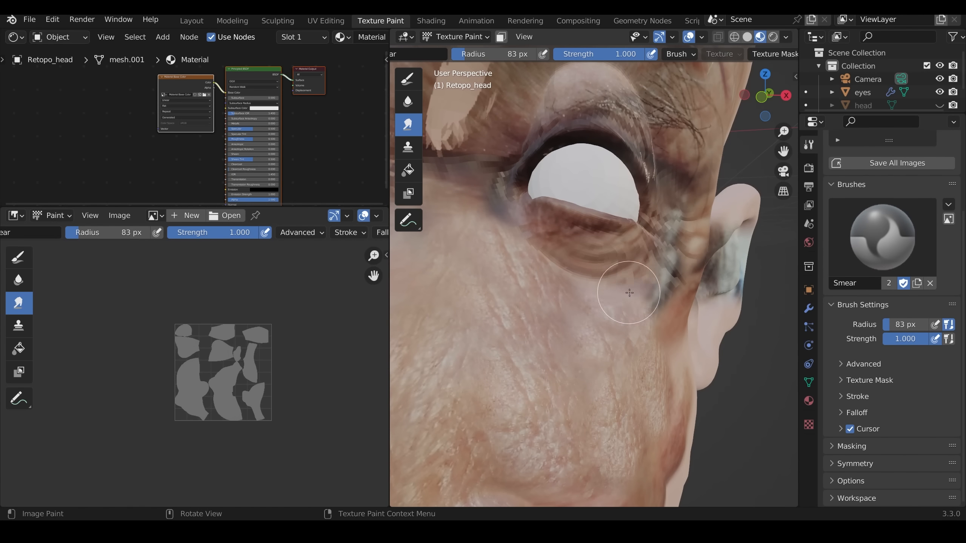
middle_click_drag(629, 292, 610, 289)
mouse_move(610, 299)
left_mouse_down()
mouse_move(616, 253)
mouse_move(621, 263)
left_mouse_up()
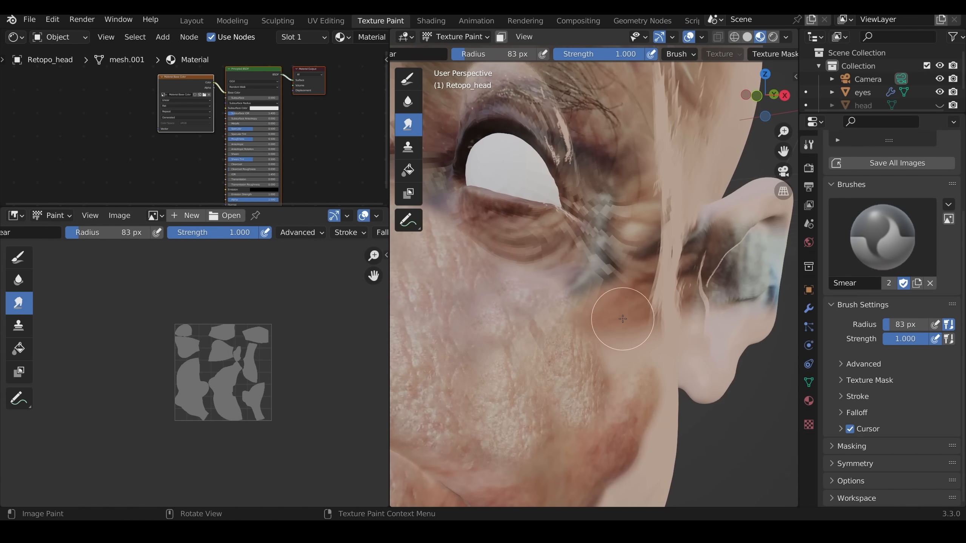
middle_click_drag(593, 303, 599, 319)
mouse_move(582, 192)
left_mouse_down()
mouse_move(590, 204)
mouse_move(513, 129)
mouse_move(487, 150)
left_mouse_up()
middle_click_drag(595, 142, 631, 141)
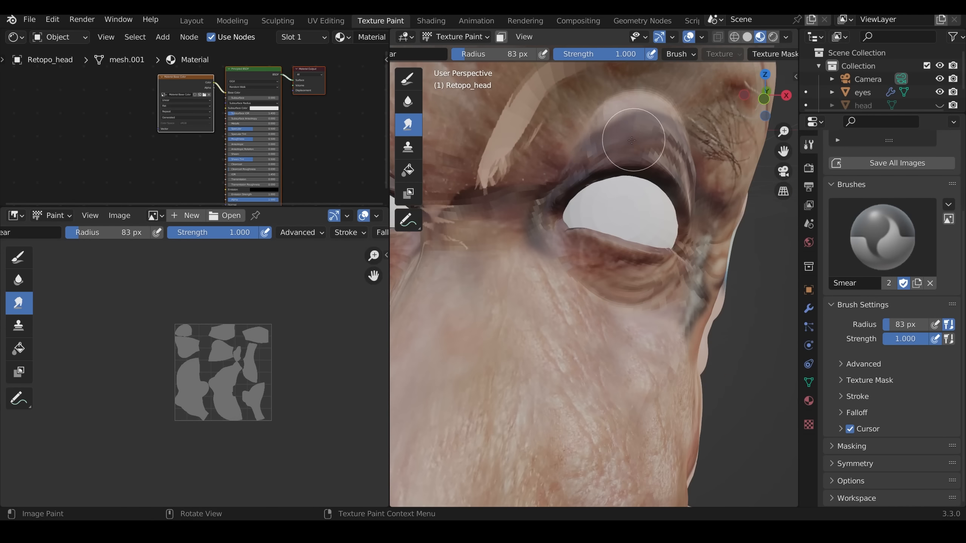
mouse_move(632, 140)
left_mouse_down()
mouse_move(669, 121)
mouse_move(601, 126)
left_mouse_up()
- Clone skin texture across the brow above the upper eyelid
left_click(413, 148)
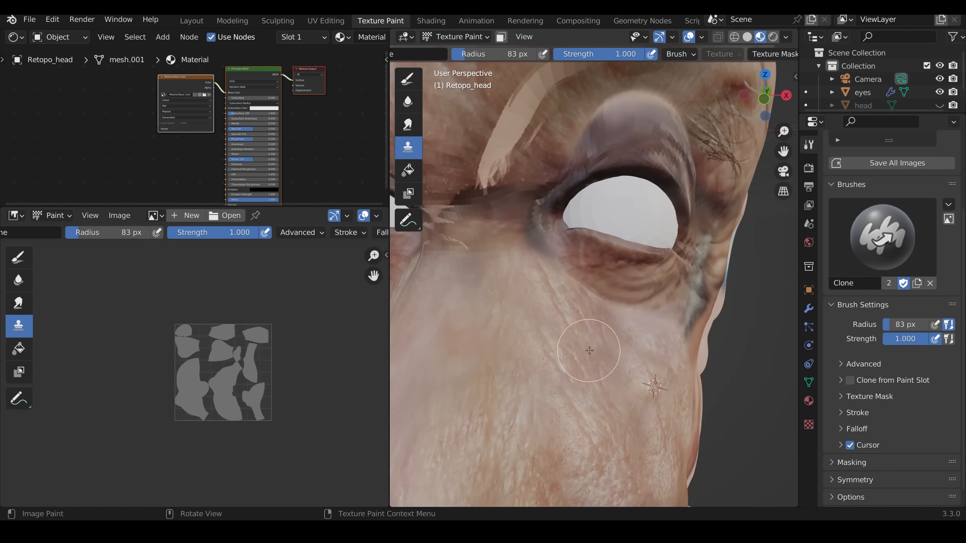
mouse_move(589, 350)
middle_mouse_down()
mouse_move(528, 334)
mouse_move(540, 247)
mouse_move(571, 205)
middle_mouse_up()
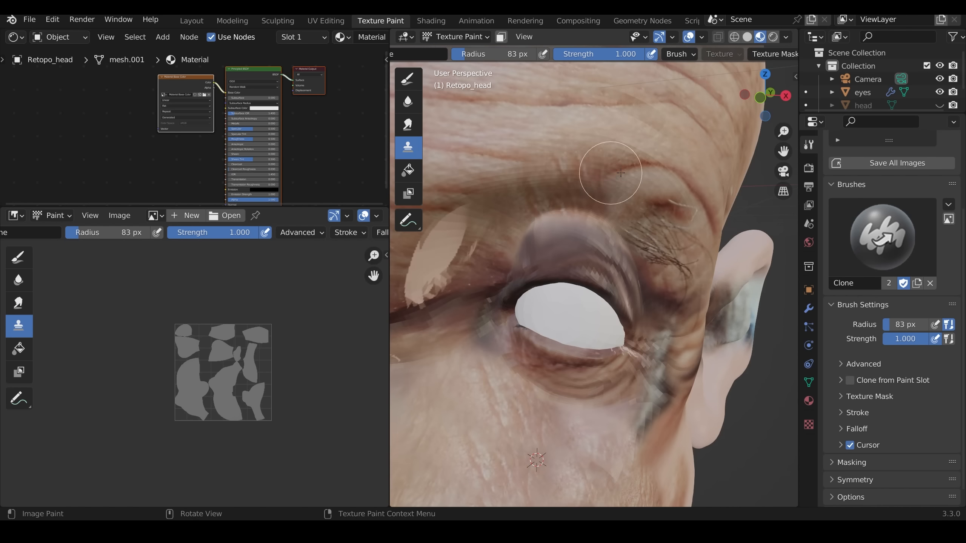
left_click_drag(621, 173, 556, 212)
scroll(556, 212, "down", 10)
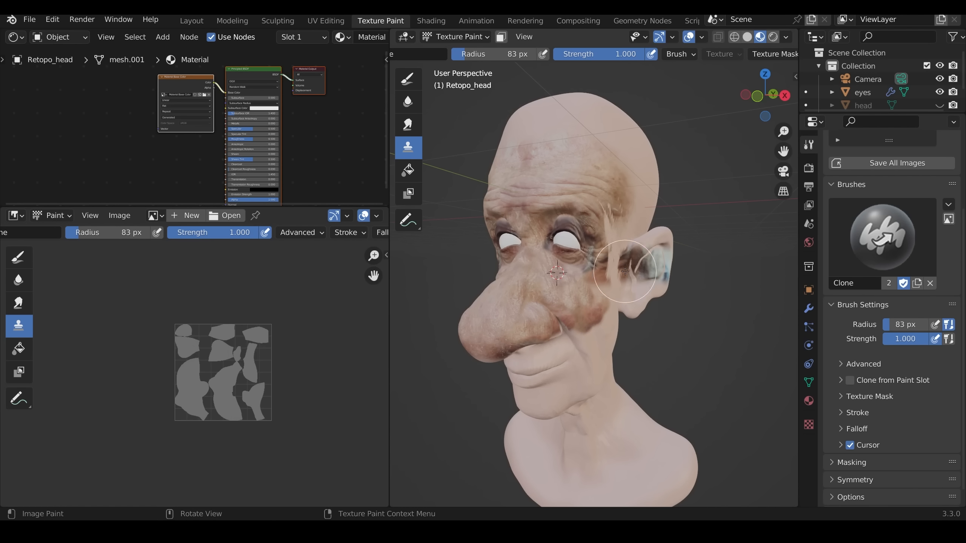
- Set the skin material's Subsurface to 0.3 and its Subsurface Color to a pink of hue 0.983, saturation 0.685, value 0.8
scroll(268, 88, "up", 5)
left_click(235, 112)
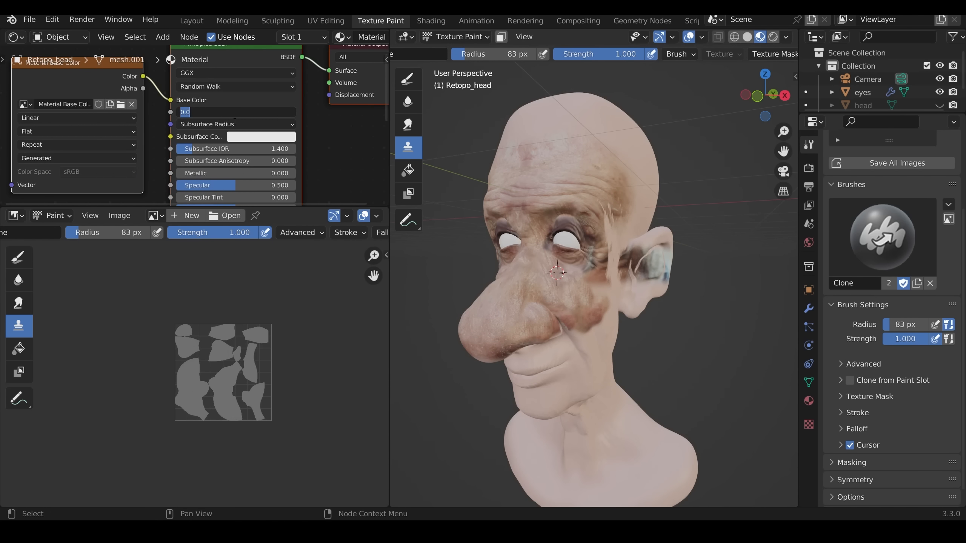
type(".3")
key("Return")
middle_click_drag(698, 345, 669, 332)
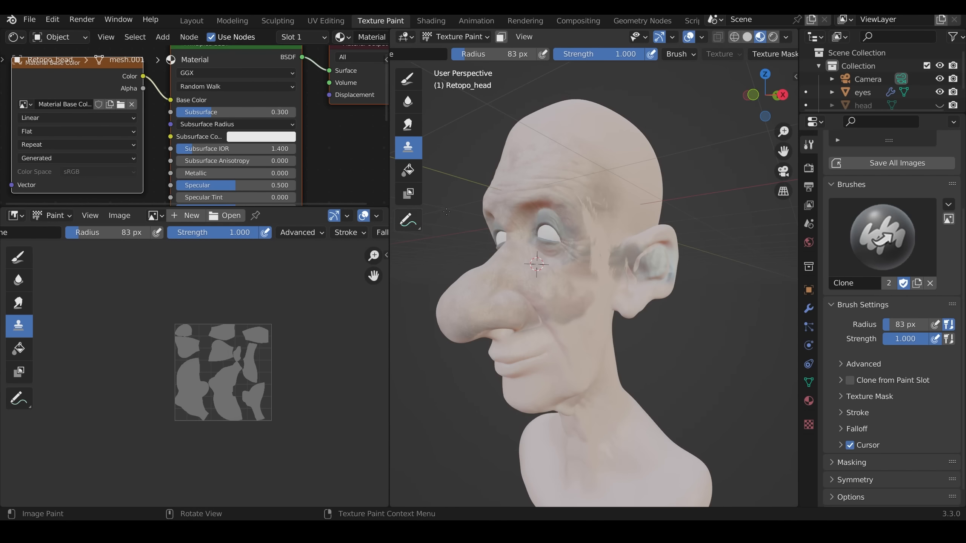
left_click(263, 137)
left_click_drag(275, 213, 276, 204)
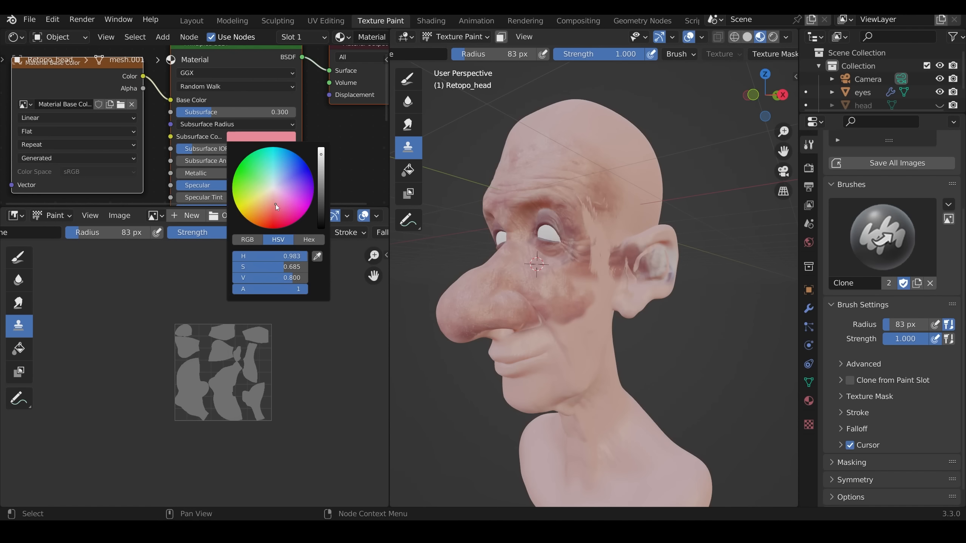
- Set the skin material's Subsurface to 0.1
left_click(230, 111)
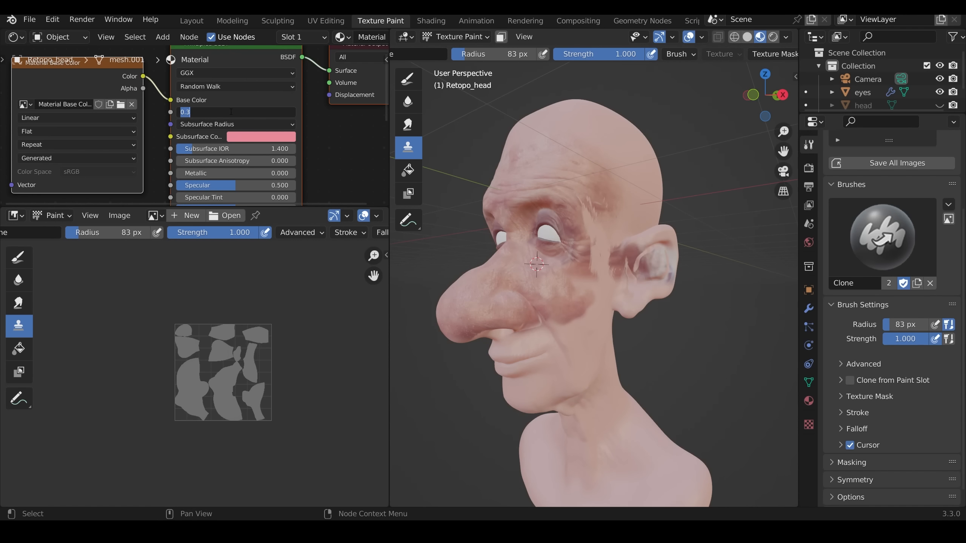
type(".1")
key("Return")
middle_click_drag(556, 272, 588, 284)
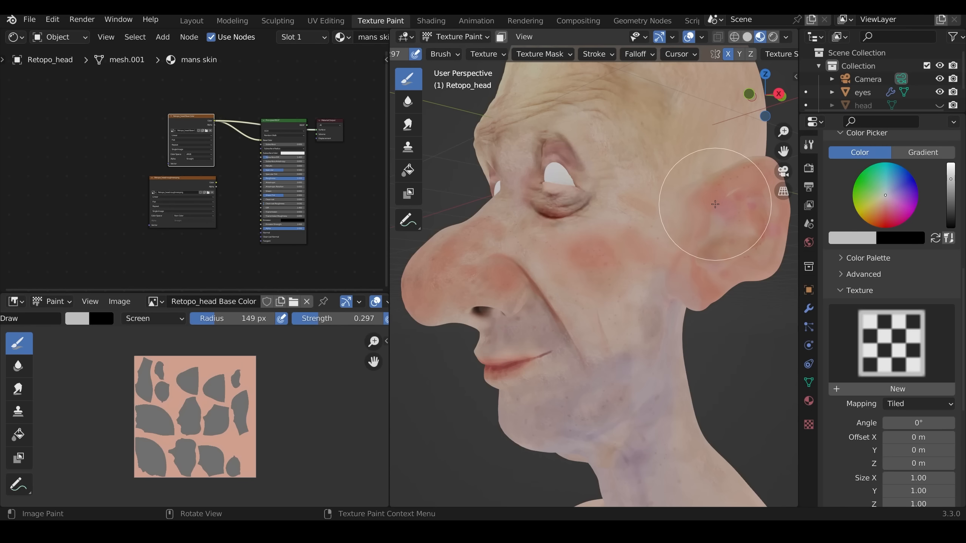
- Set the Draw brush's blending mode to Color and choose a pale blue-violet brush color
middle_click_drag(625, 280, 662, 286)
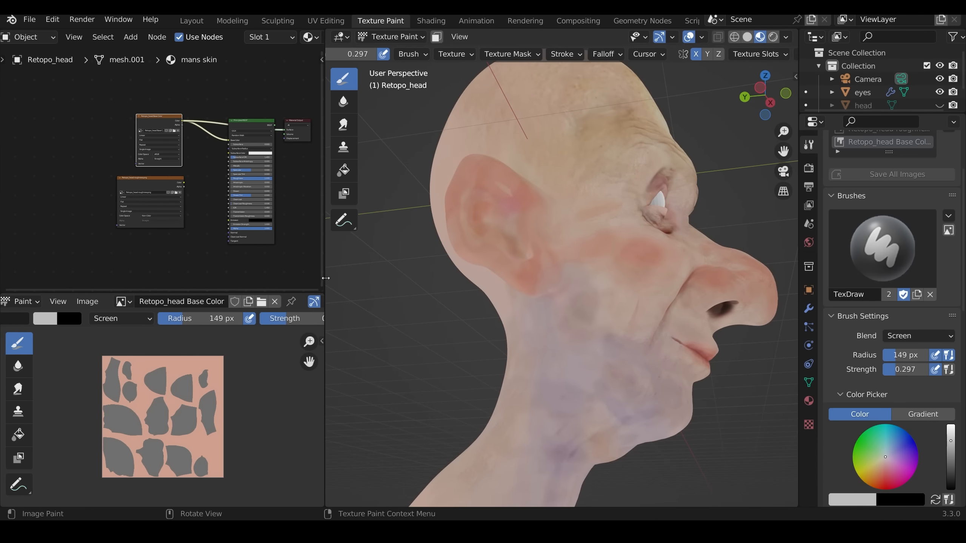
middle_click_drag(562, 262, 540, 244)
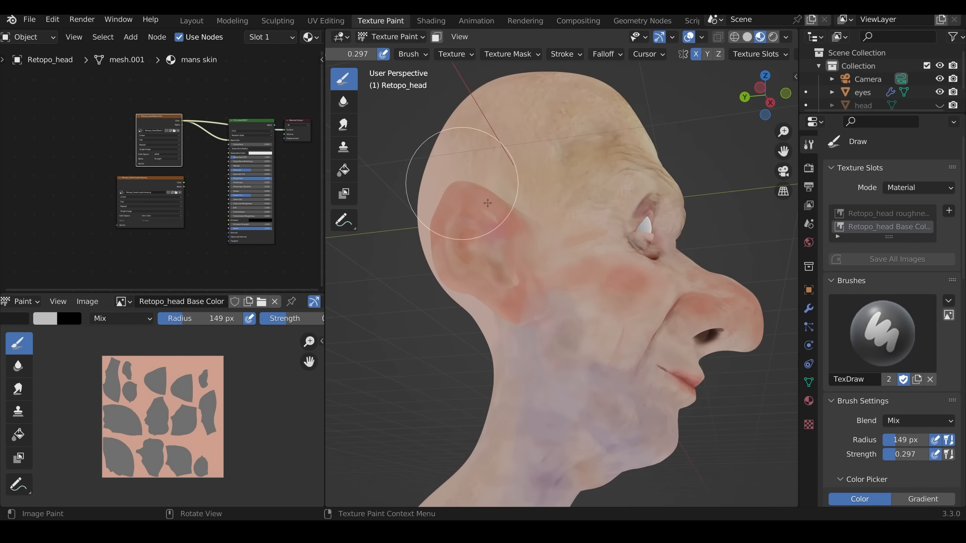
scroll(887, 403, "down", 5)
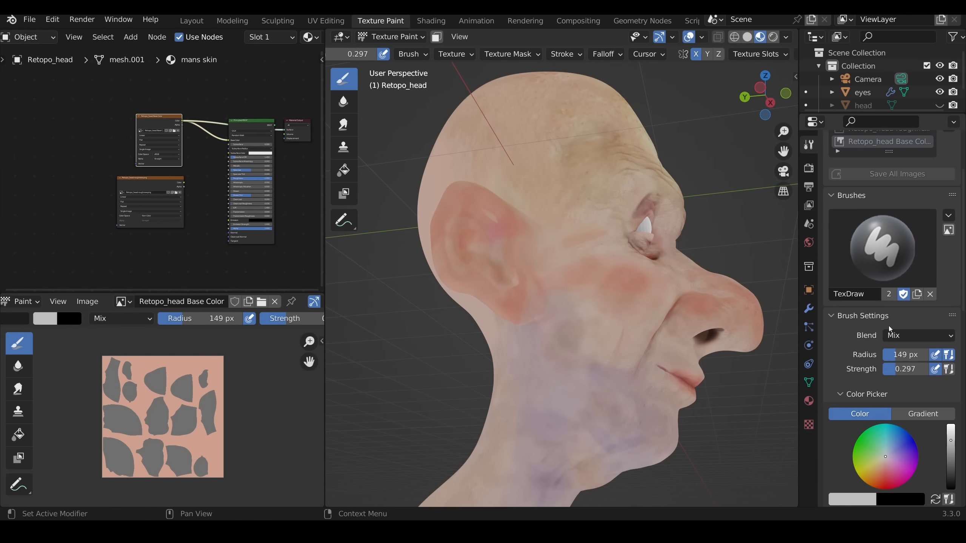
left_click(904, 339)
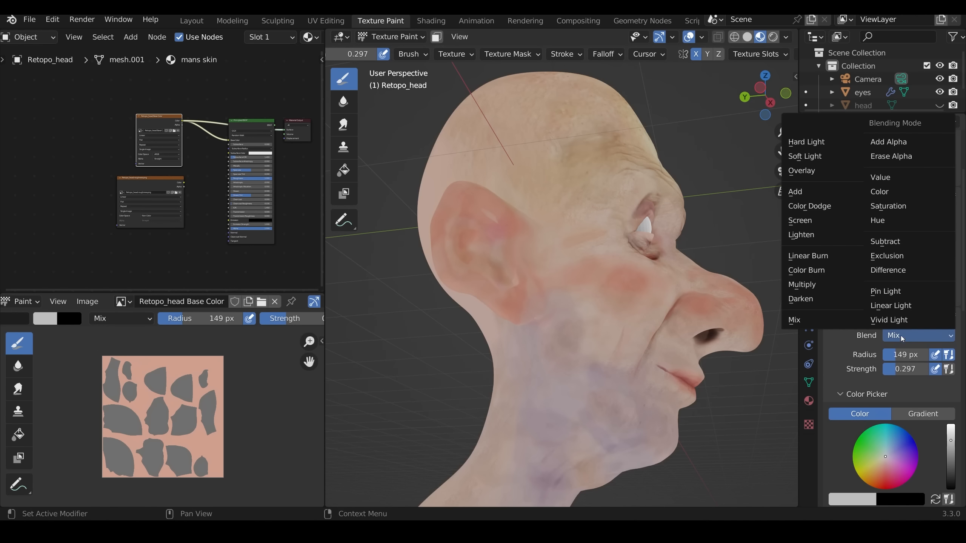
left_click(882, 191)
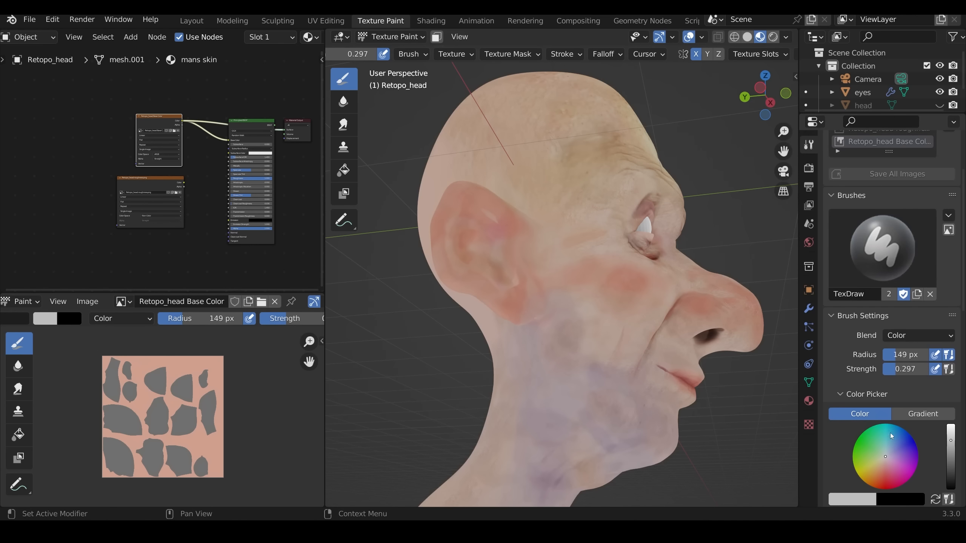
left_click(892, 454)
- Set the brush radius to 129 px and tint the jaw and upper neck with the blue-violet color
mouse_move(620, 352)
middle_mouse_down()
mouse_move(566, 335)
mouse_move(625, 328)
mouse_move(615, 350)
middle_mouse_up()
middle_click_drag(437, 54, 665, 53)
middle_click_drag(613, 386, 587, 390)
key("f")
left_click(600, 401)
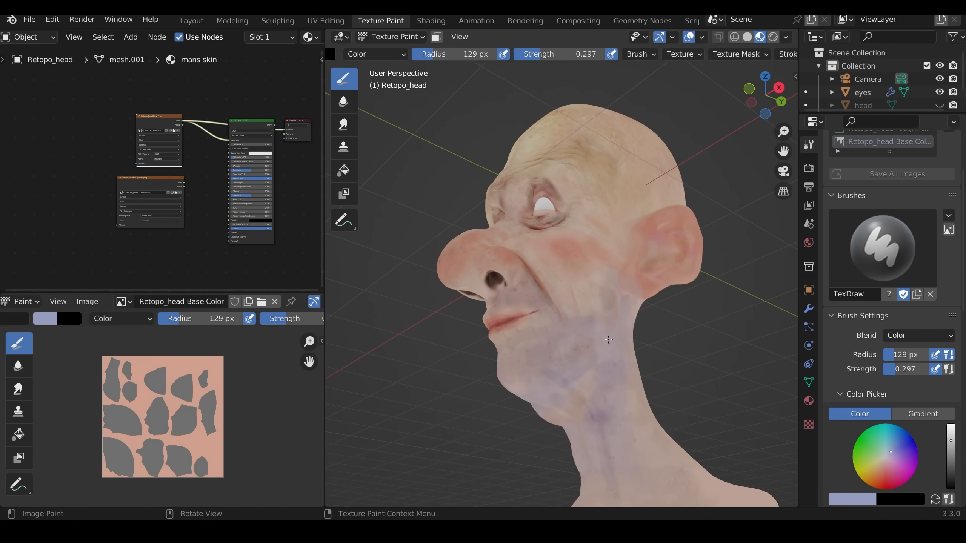
middle_click(588, 371)
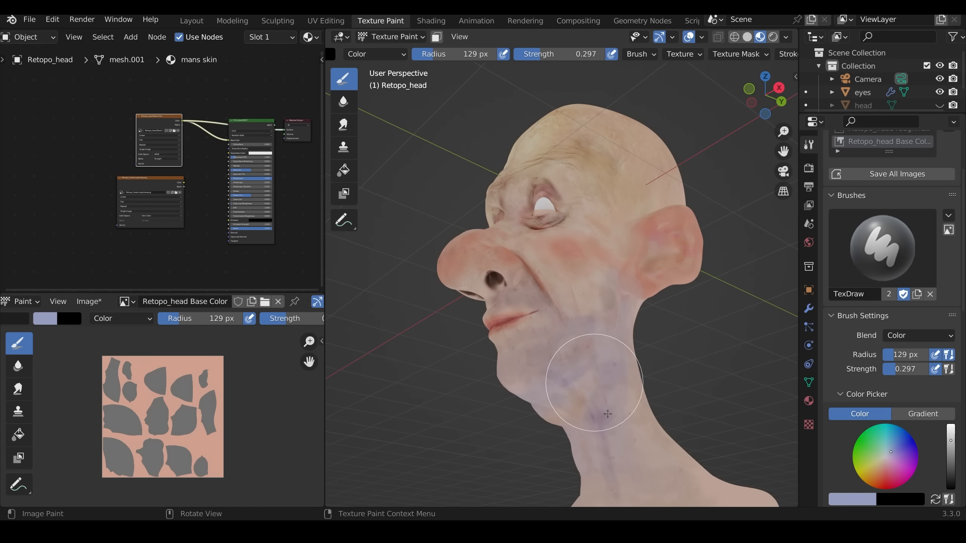
- Reduce the brush radius to 64 px and deepen the bluish tint under the jaw and along the throat
mouse_move(609, 418)
middle_mouse_down()
mouse_move(597, 396)
mouse_move(623, 352)
middle_mouse_up()
key("f")
left_click(577, 399)
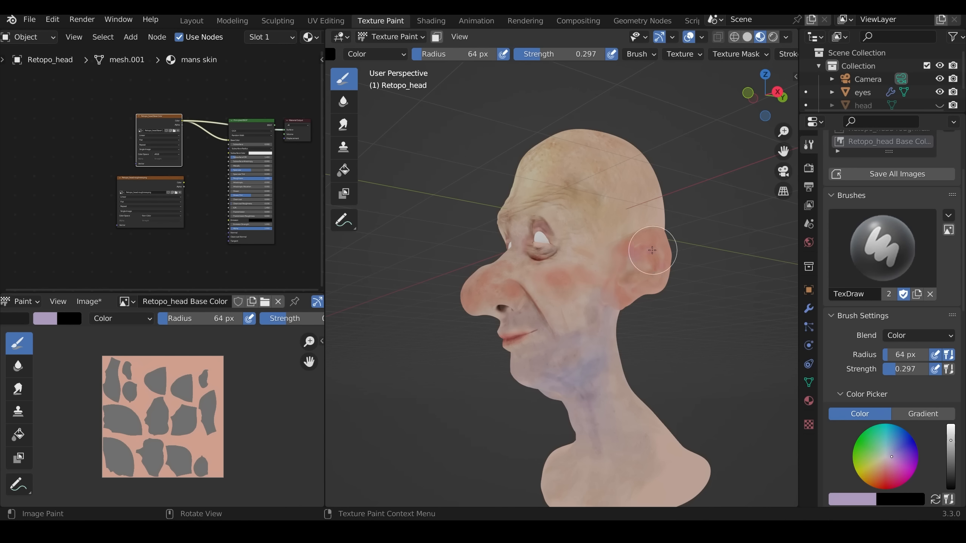
- Check the skin tones around the face and choose a sandy yellow-tan brush color for tinting
middle_click_drag(565, 325, 605, 336)
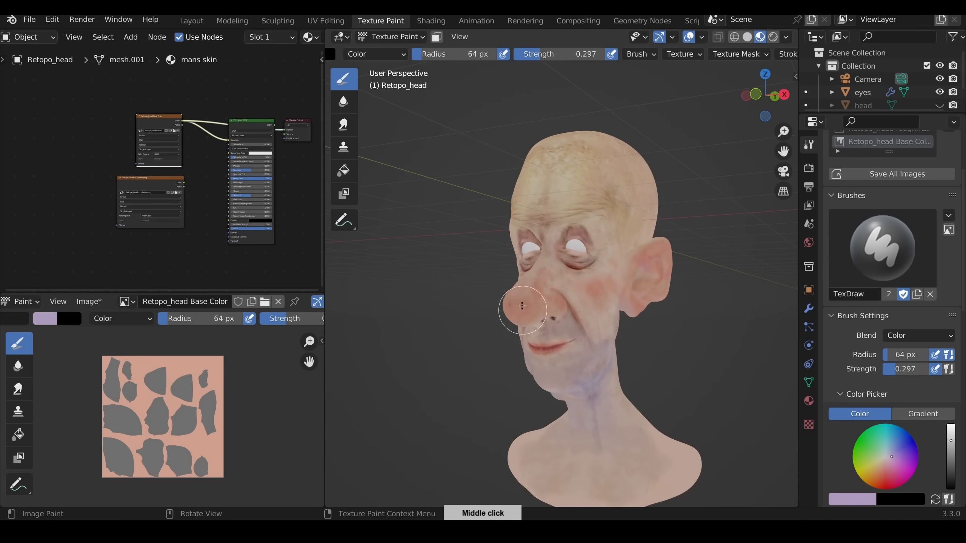
middle_click_drag(637, 285, 580, 297)
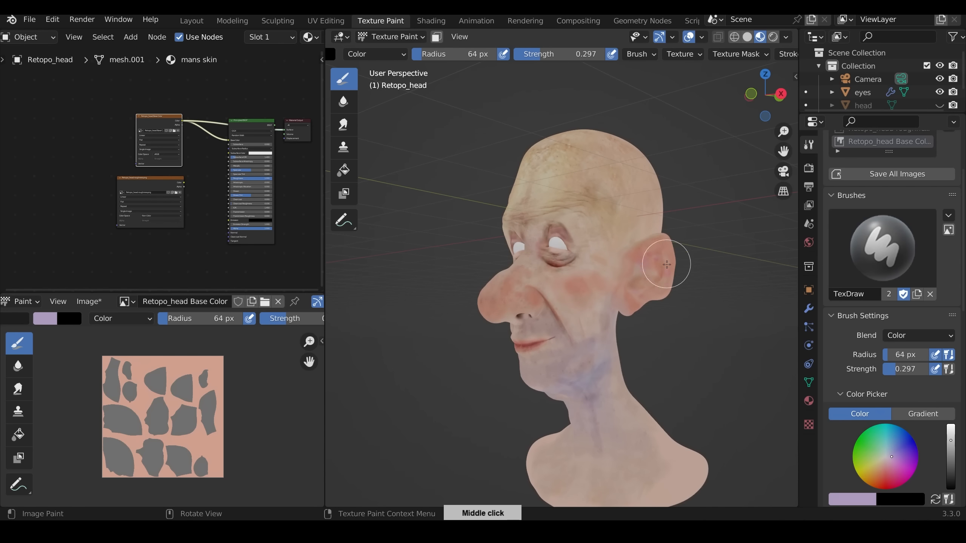
middle_click_drag(667, 264, 668, 280)
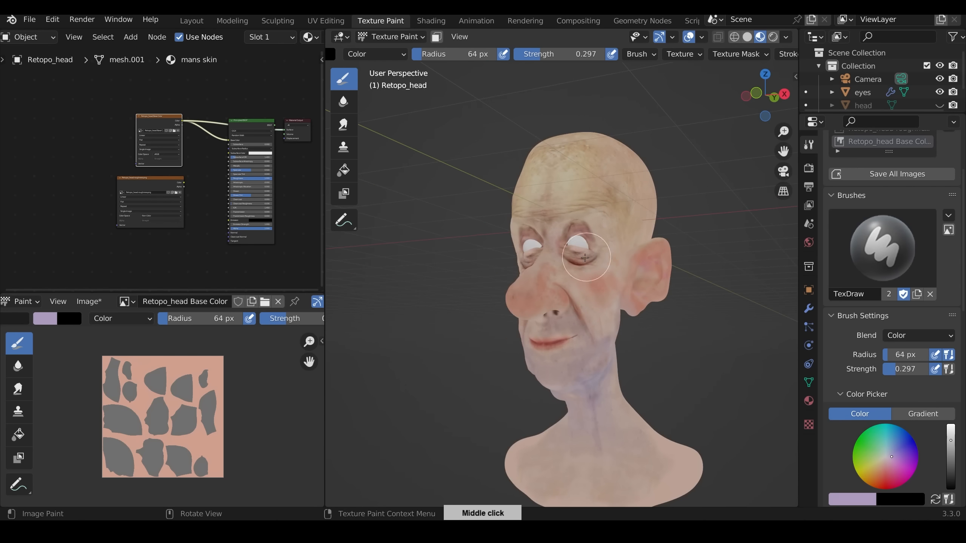
mouse_move(582, 247)
middle_mouse_down()
mouse_move(622, 266)
mouse_move(614, 259)
mouse_move(618, 276)
mouse_move(604, 297)
middle_mouse_up()
left_click(876, 466)
mouse_move(611, 392)
middle_mouse_down()
mouse_move(628, 374)
mouse_move(640, 403)
mouse_move(658, 389)
middle_mouse_up()
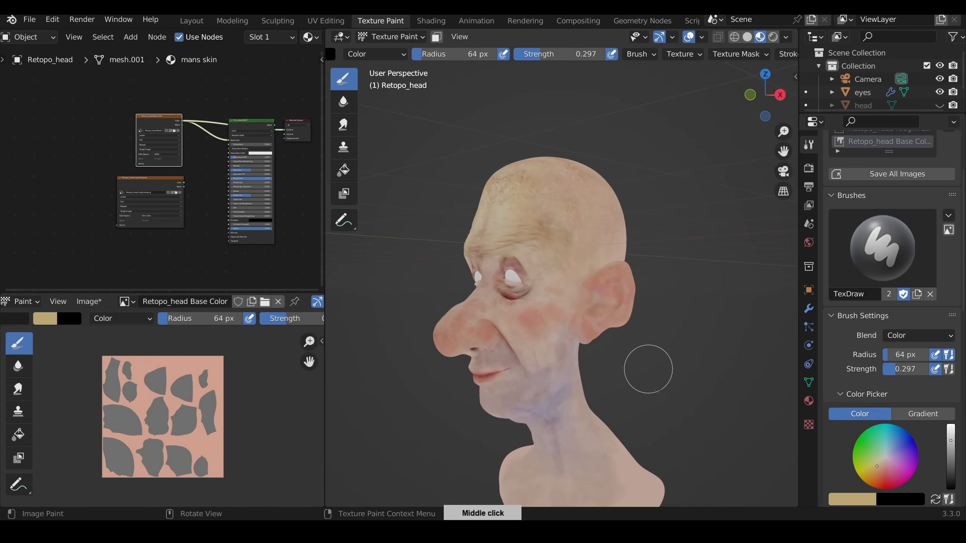